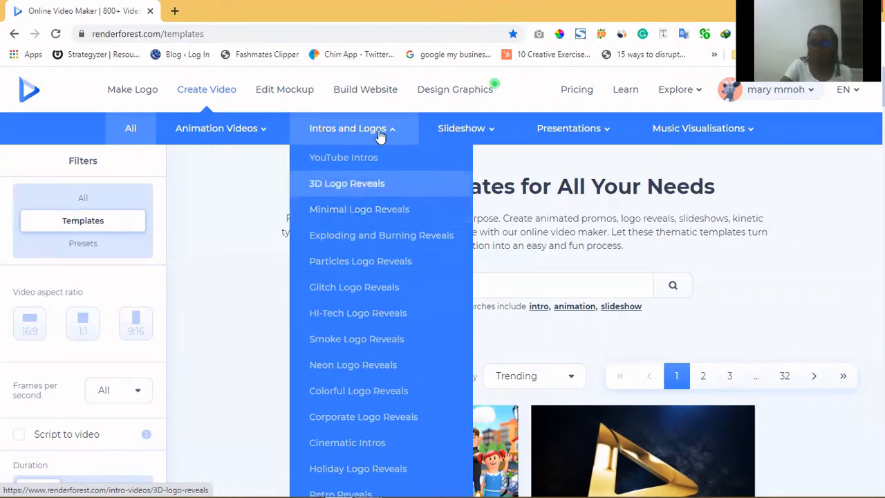
Step: Browse the template categories and scroll through the video templates list
mouse_move(460, 133)
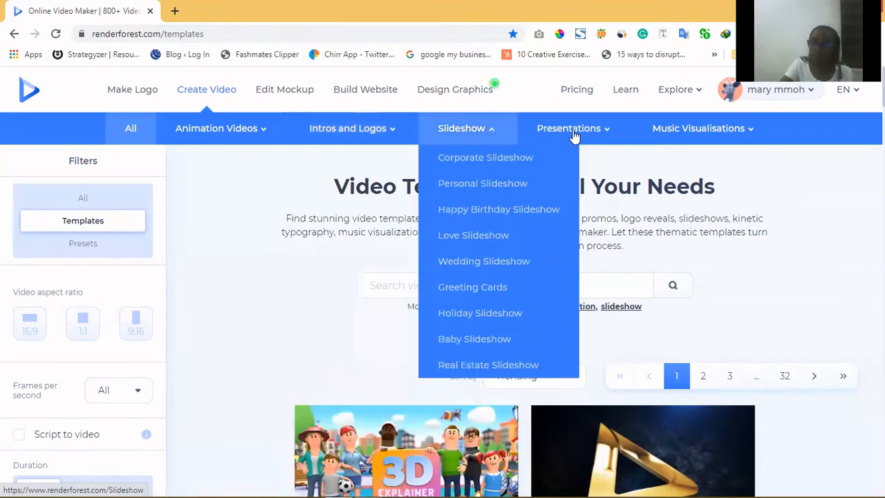
mouse_move(691, 135)
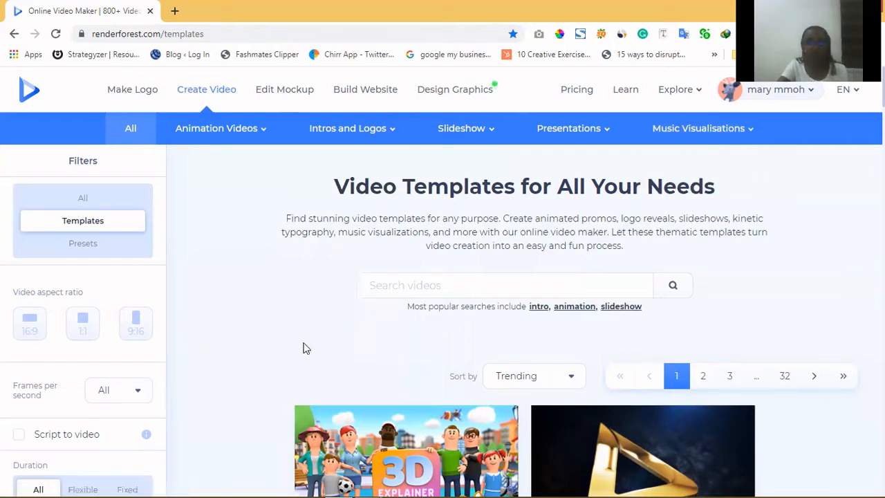
scroll(286, 324, down, 2)
scroll(283, 322, down, 2)
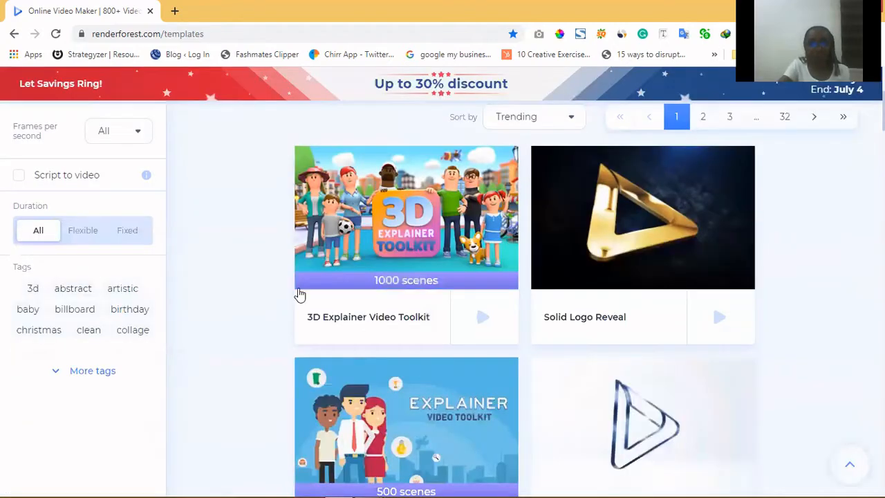
scroll(299, 294, down, 2)
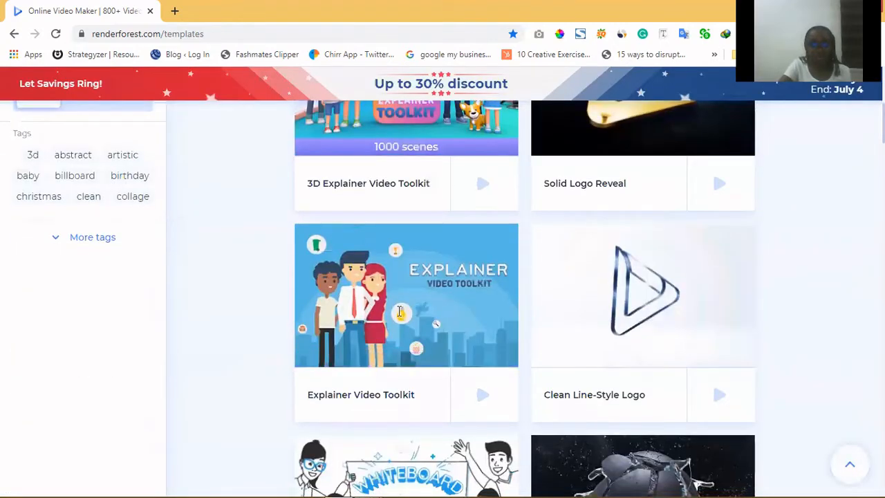
scroll(529, 325, down, 5)
scroll(402, 257, down, 3)
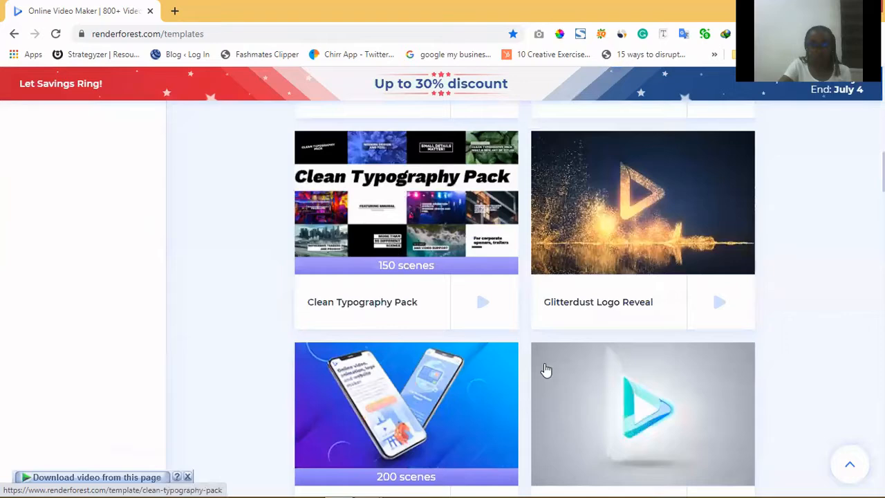
scroll(579, 374, down, 3)
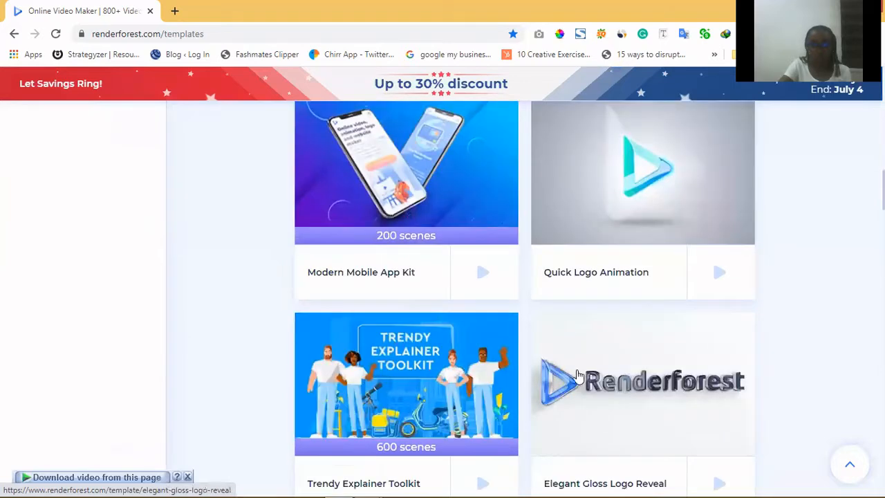
scroll(579, 374, down, 7)
scroll(536, 363, down, 5)
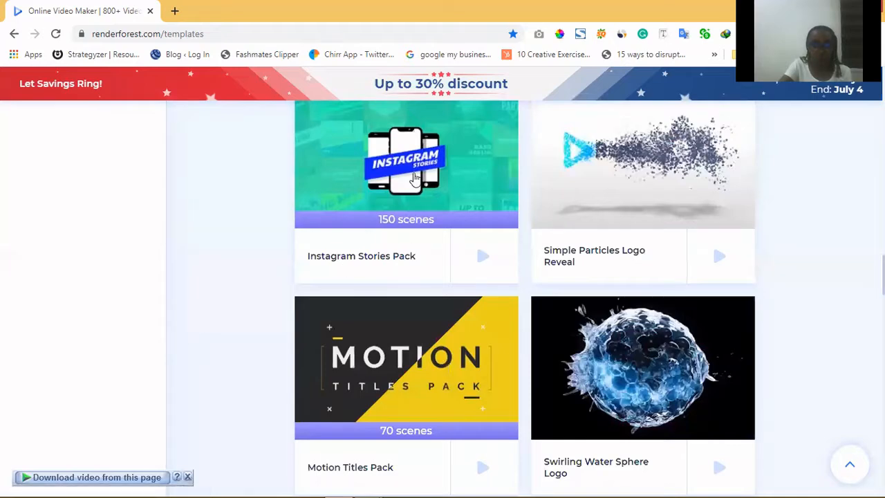
scroll(404, 273, down, 3)
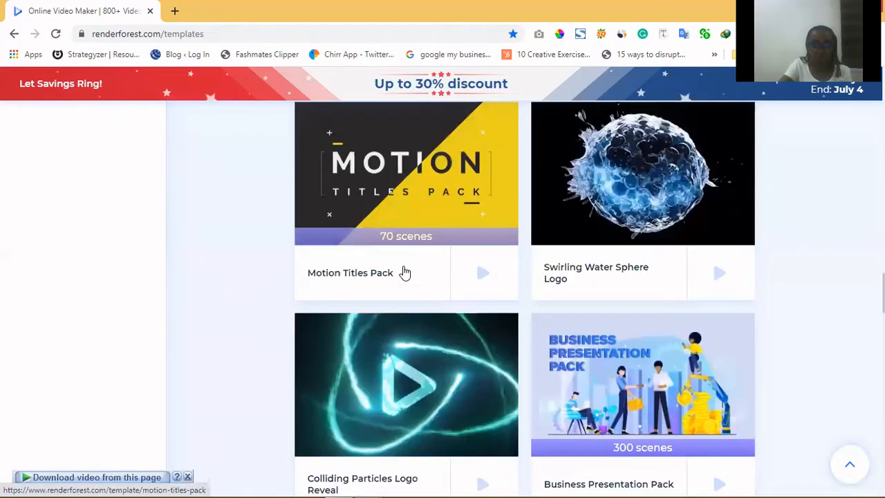
scroll(404, 273, down, 2)
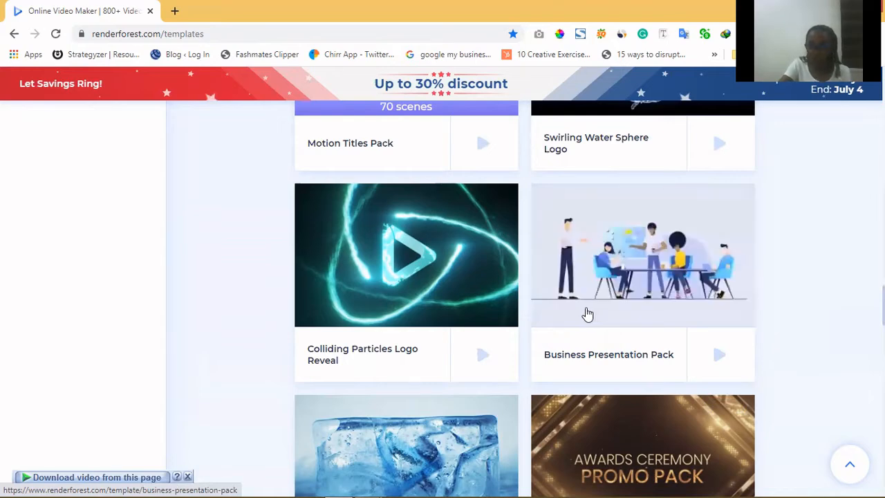
scroll(586, 315, up, 3)
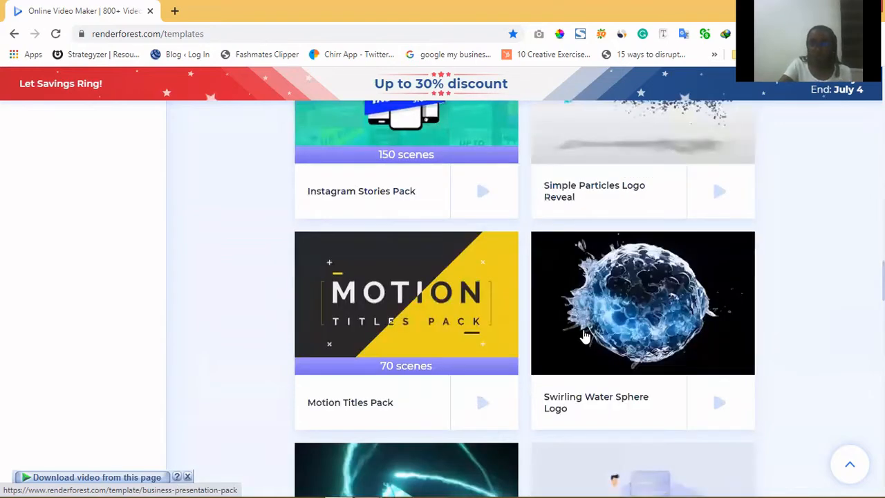
scroll(584, 333, up, 3)
scroll(583, 330, down, 5)
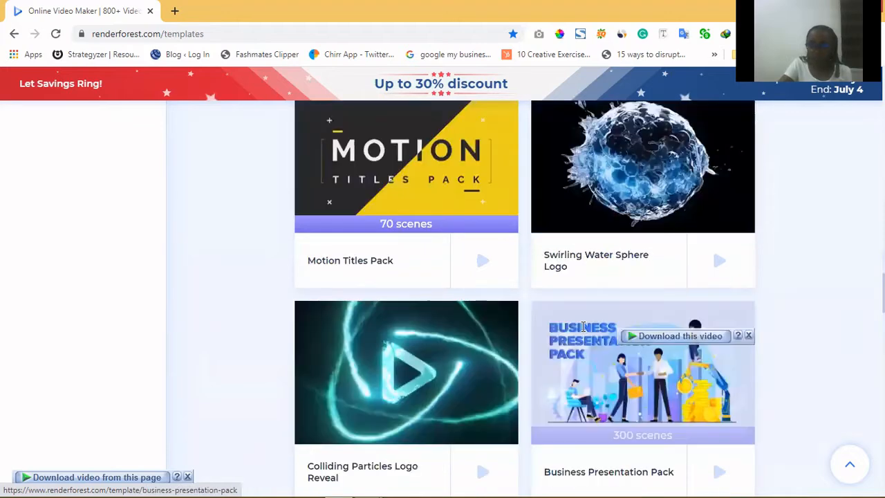
scroll(583, 326, up, 2)
scroll(584, 331, up, 3)
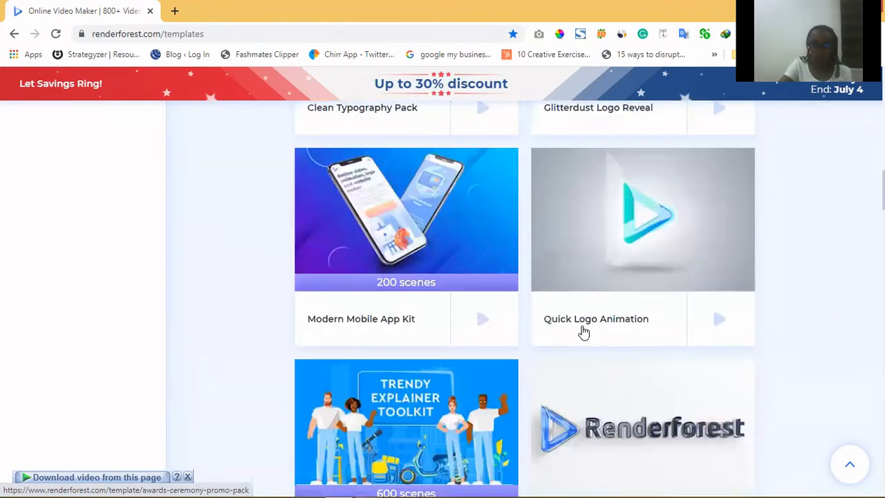
scroll(584, 332, up, 5)
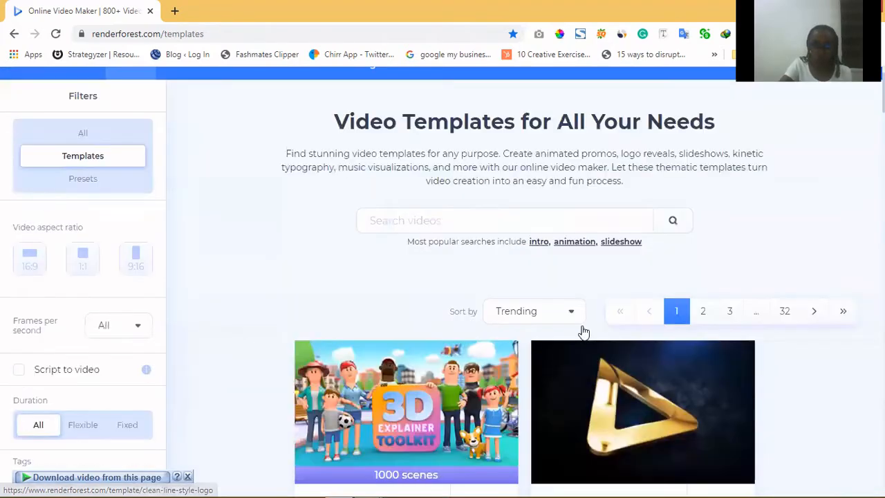
scroll(423, 299, down, 2)
Step: Open the 3D Explainer Video Toolkit template and start creating a video with it
mouse_move(380, 308)
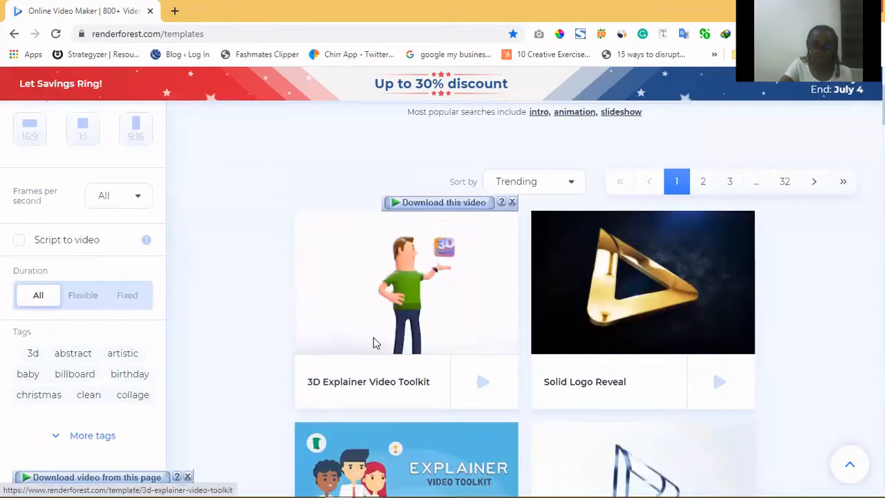
click(399, 298)
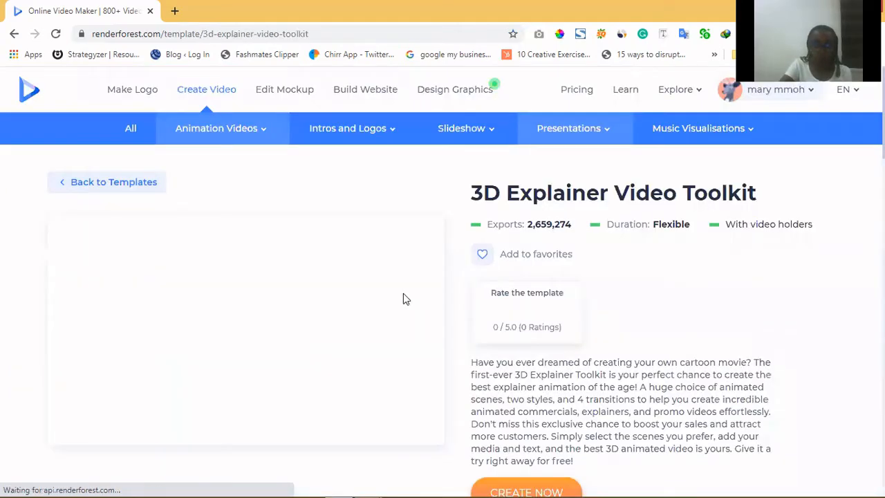
scroll(407, 255, down, 1)
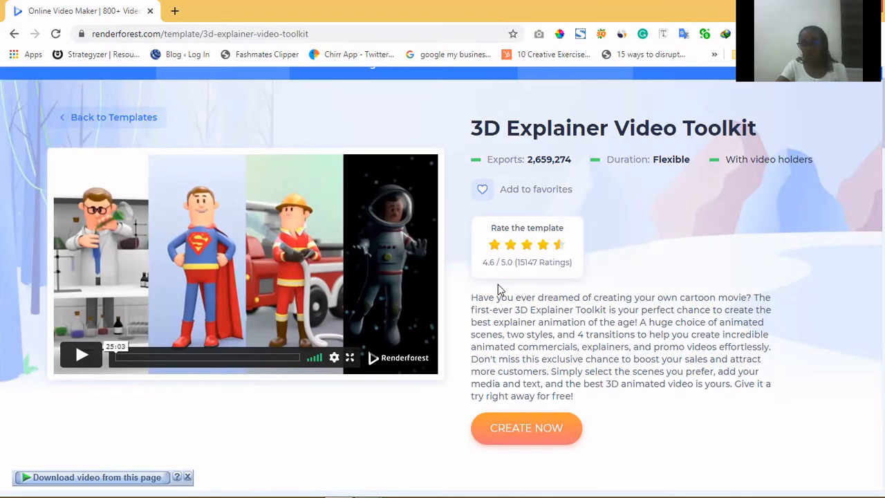
click(509, 436)
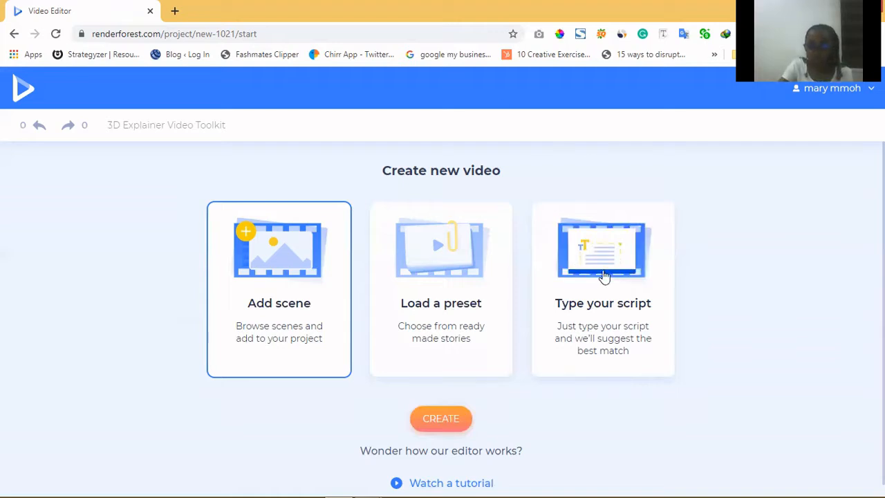
Step: Choose to create the new video from a typed script and open the script box
click(613, 261)
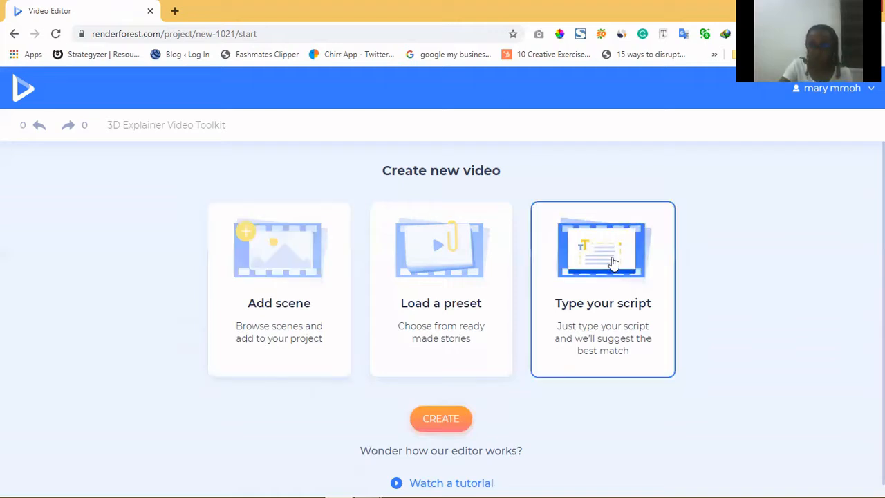
click(442, 418)
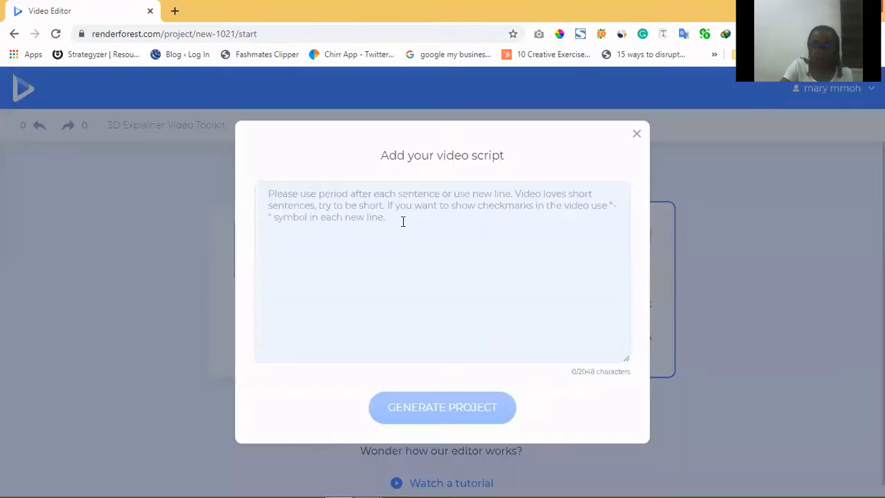
click(395, 204)
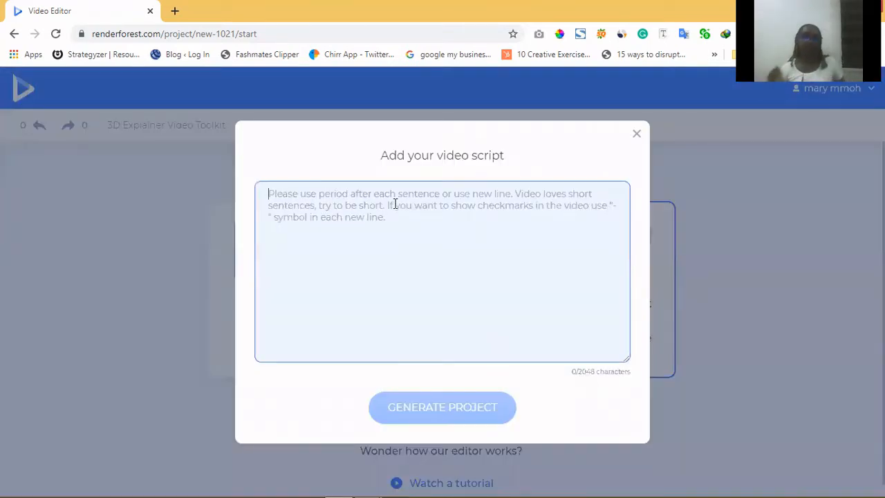
Step: Write a four-sentence script about visiting a friend, losing her address, using google map and taking a cab, then generate the project
text(On my way to visit a friend.)
key(Return)
text(I realized I lost here address)
key(Return)
text(I decided to used google map to find her address)
key(Return)
text(A cab is taking me there r)
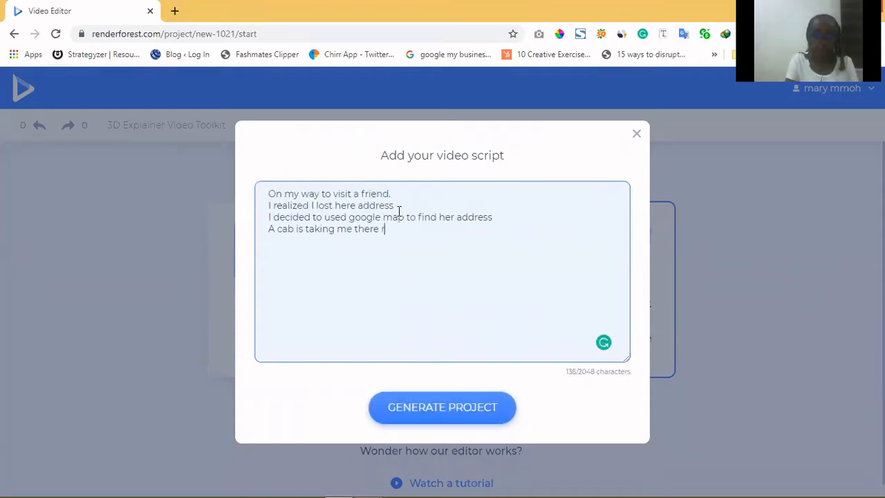
text(ight now)
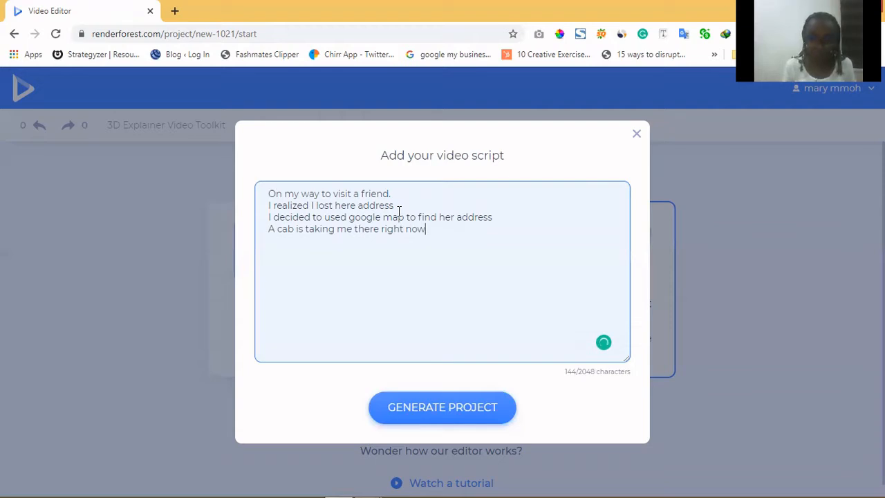
click(450, 409)
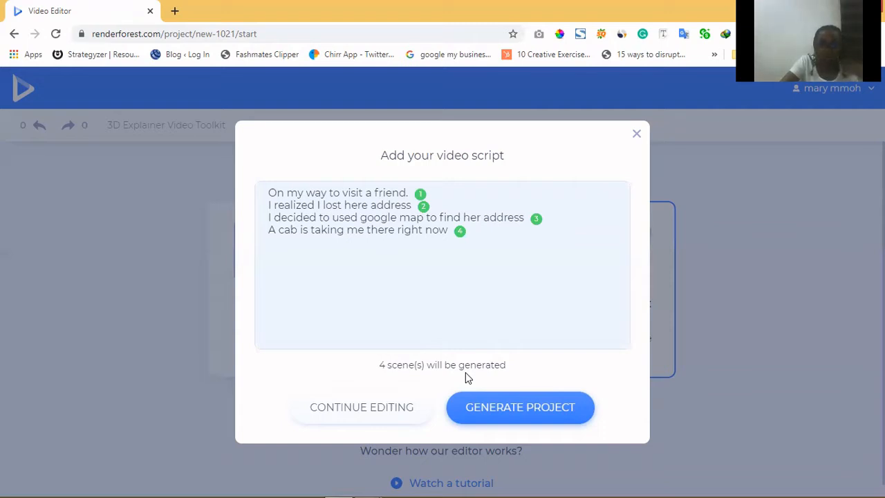
click(482, 413)
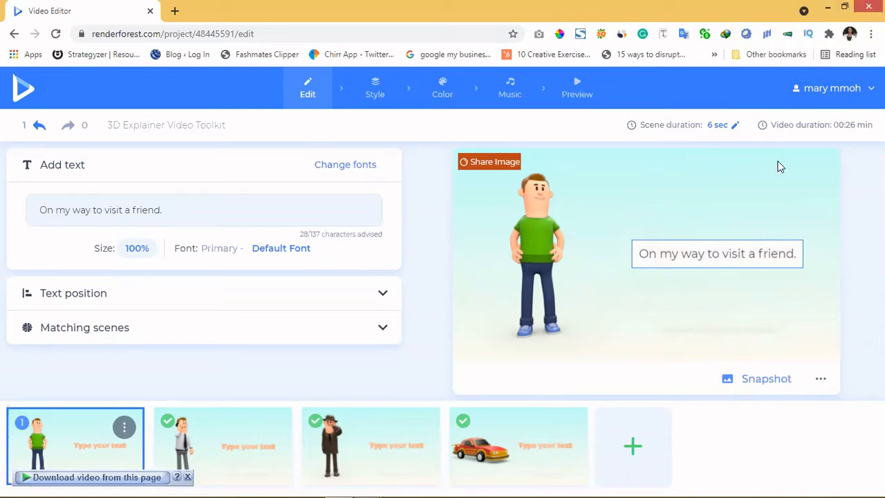
Step: Inspect the text of each of the four generated scenes
click(680, 256)
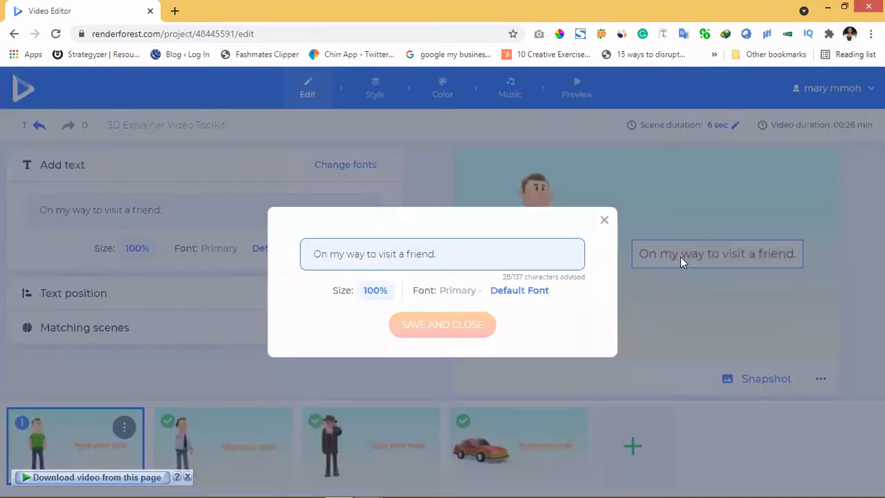
click(605, 221)
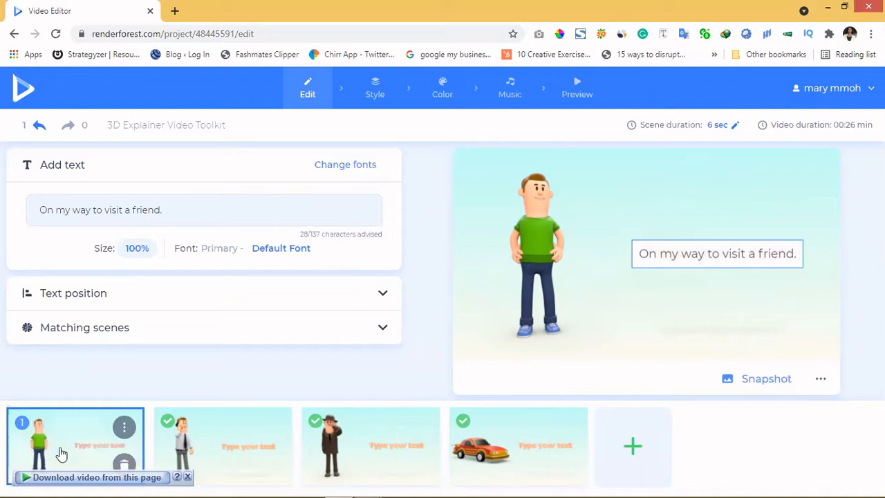
click(224, 453)
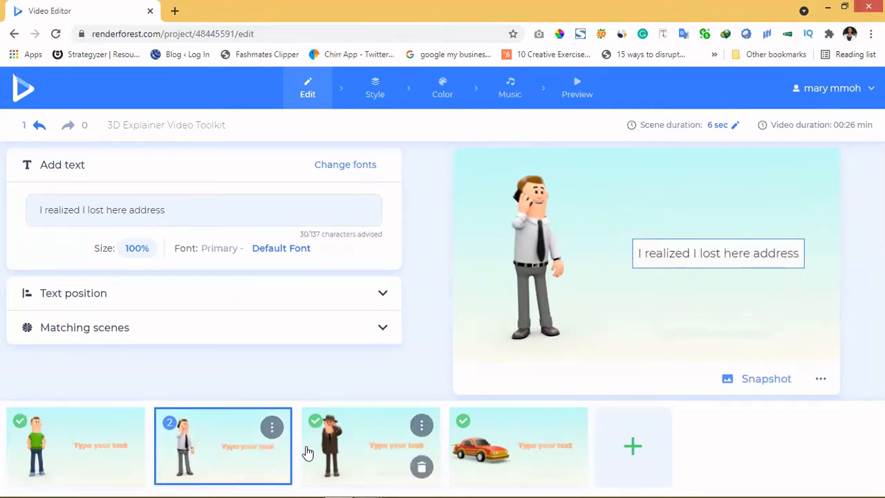
click(354, 459)
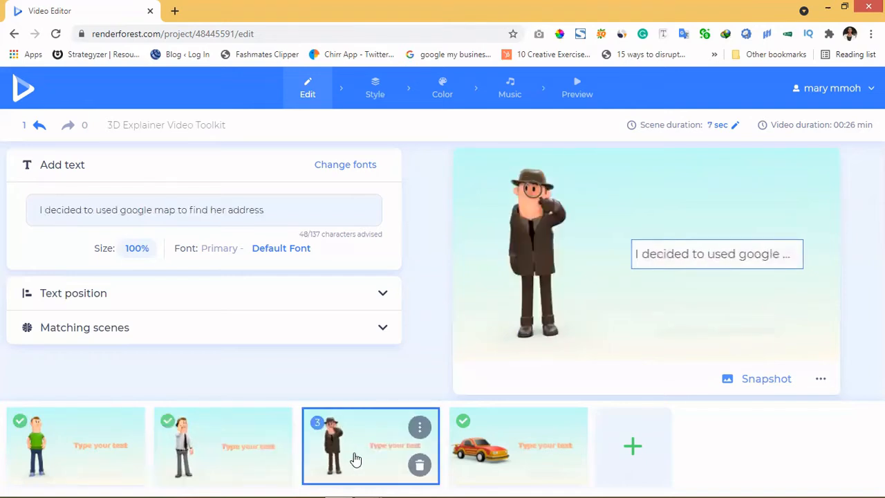
click(504, 456)
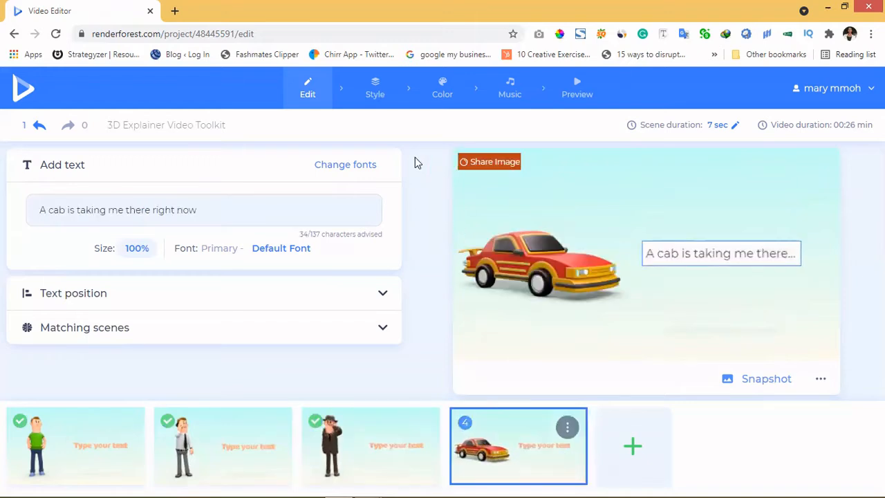
Step: Set the animation's overall look to Flat and the scene transition to 3D Transitions
click(377, 94)
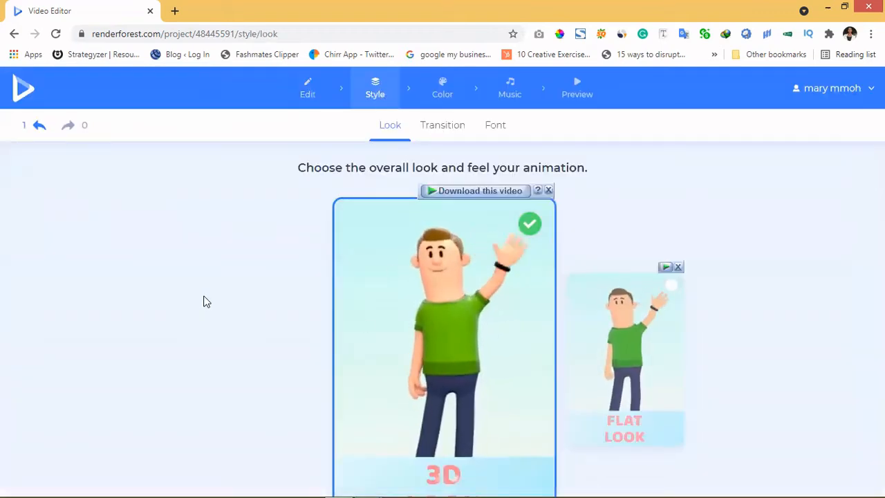
click(546, 190)
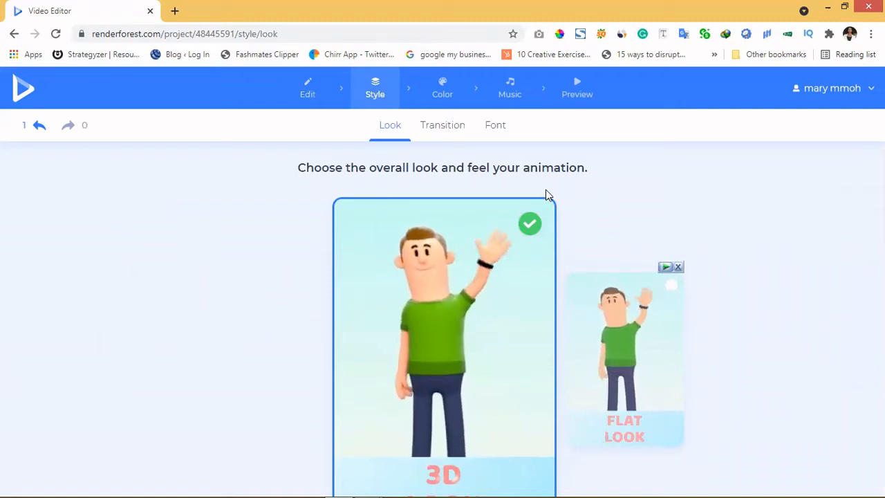
click(610, 392)
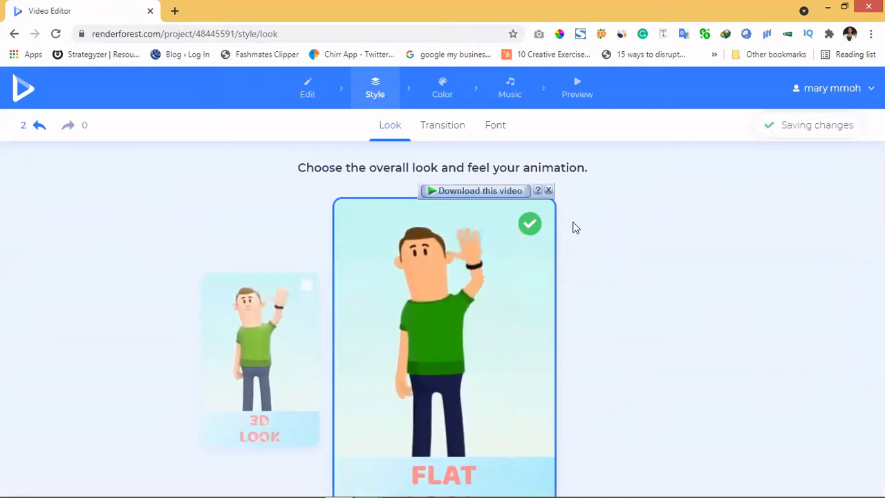
click(548, 190)
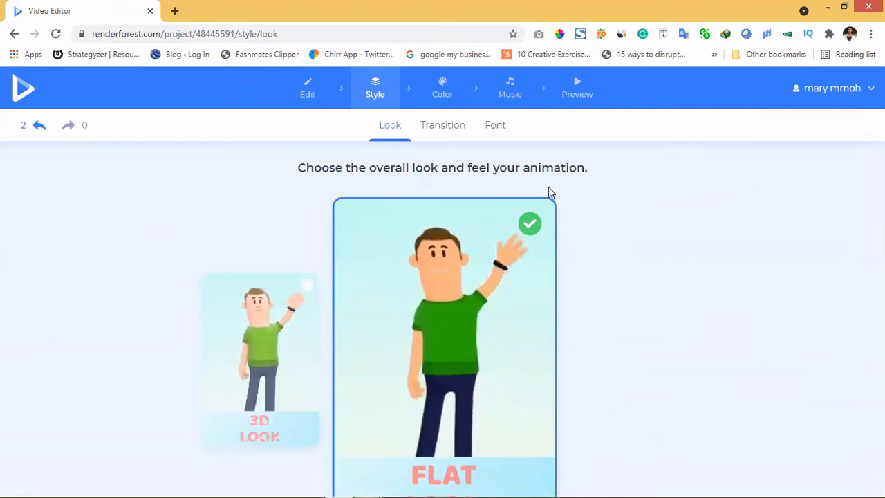
click(443, 126)
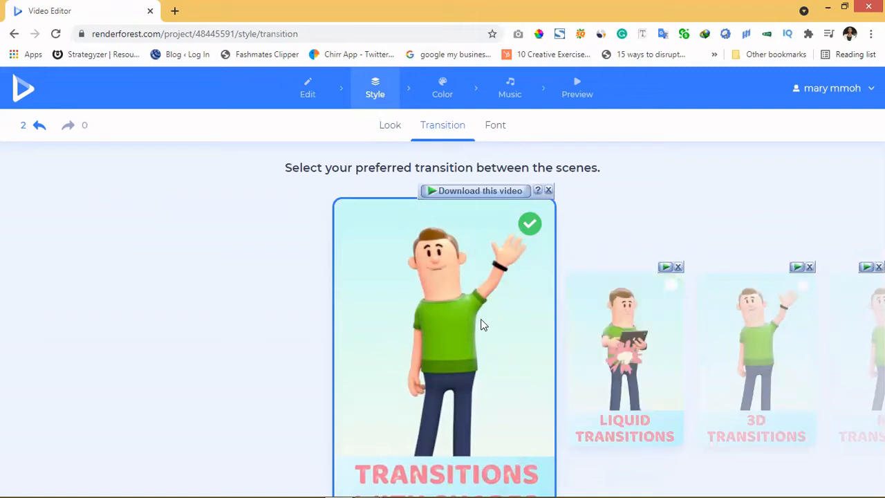
click(773, 342)
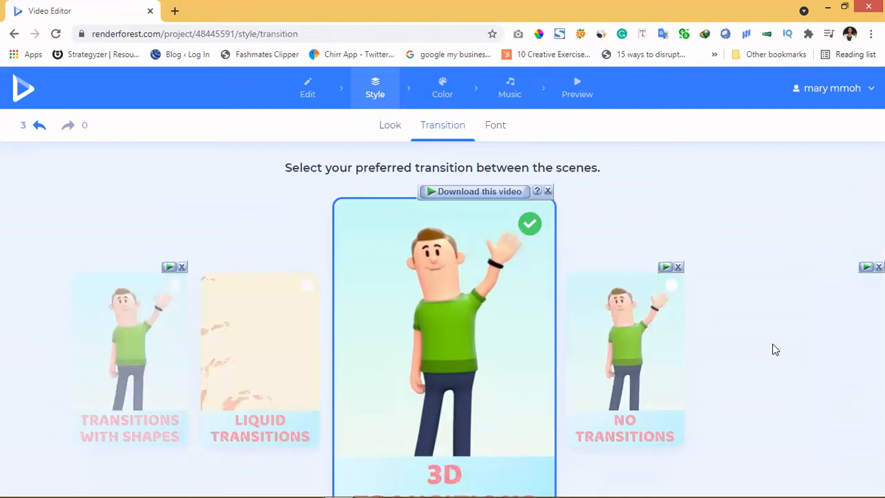
Step: Switch the scene transition to Transitions with Shapes and open the font options
click(649, 355)
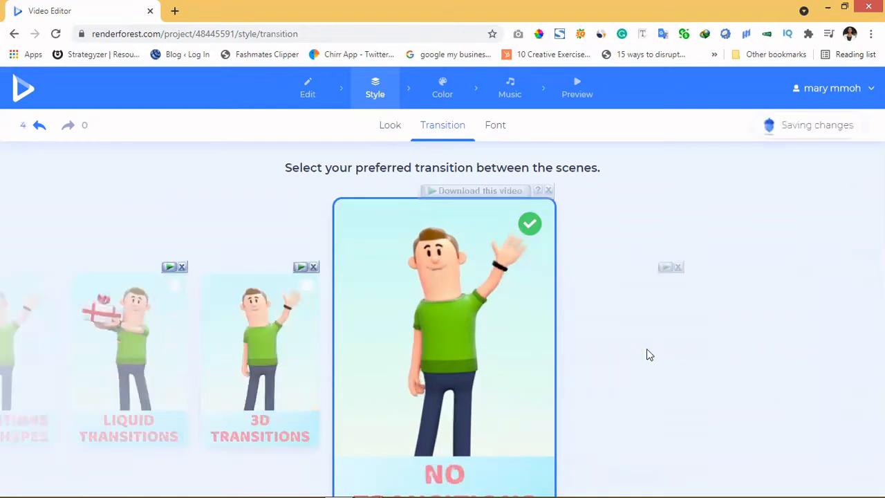
click(112, 356)
click(237, 349)
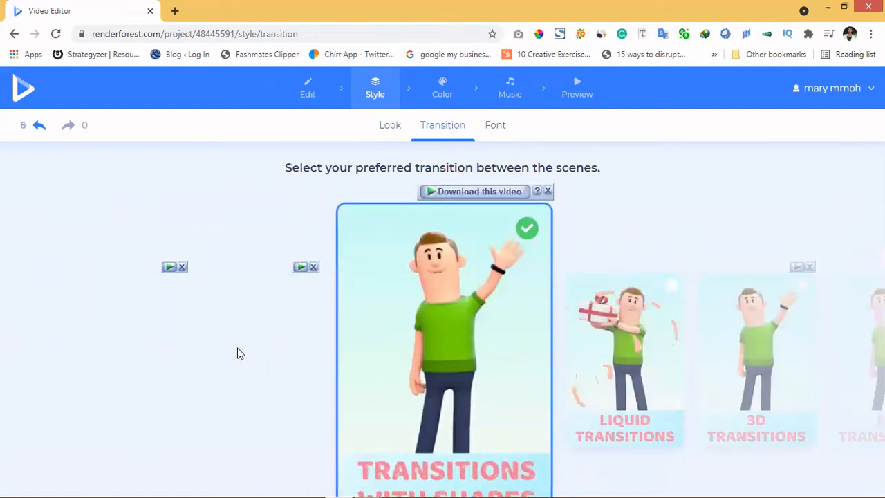
click(491, 129)
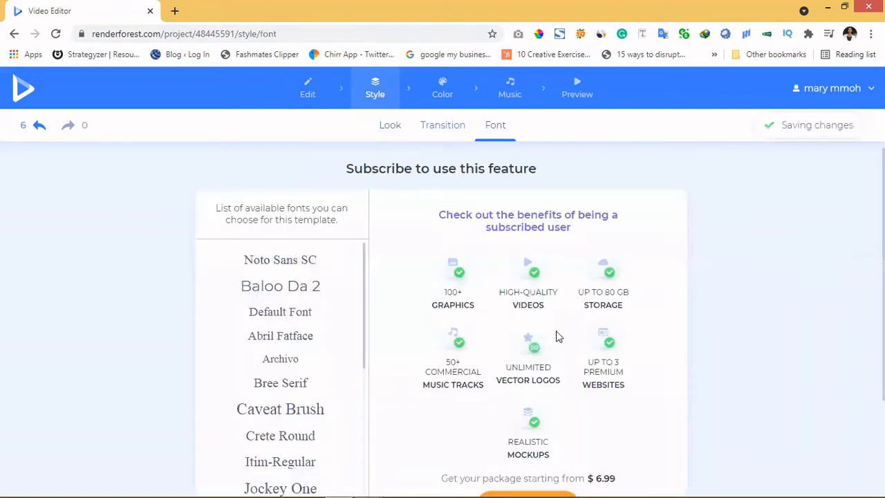
Step: Browse the colour presets and the custom colour slots for the video
click(443, 97)
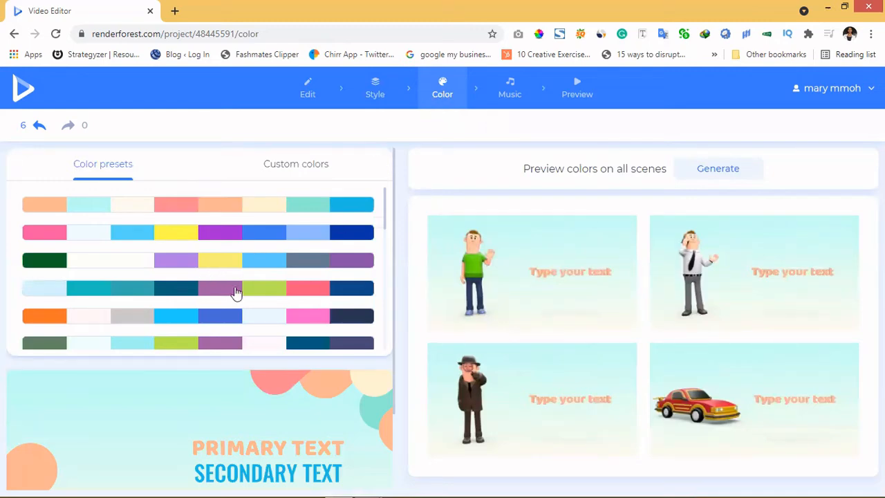
scroll(265, 324, down, 1)
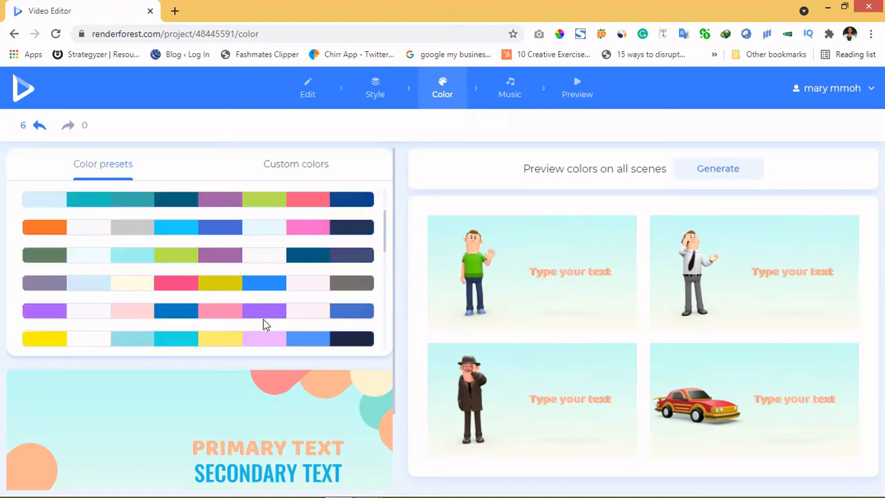
scroll(265, 323, down, 2)
scroll(265, 325, up, 3)
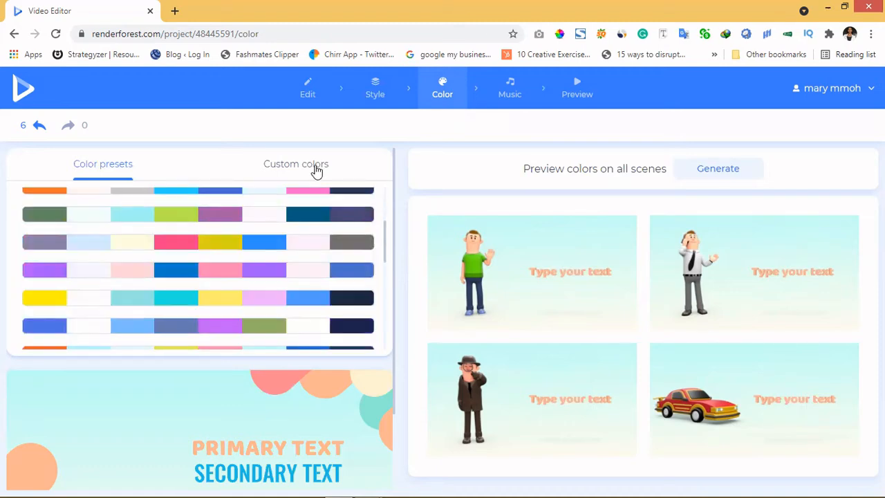
click(316, 170)
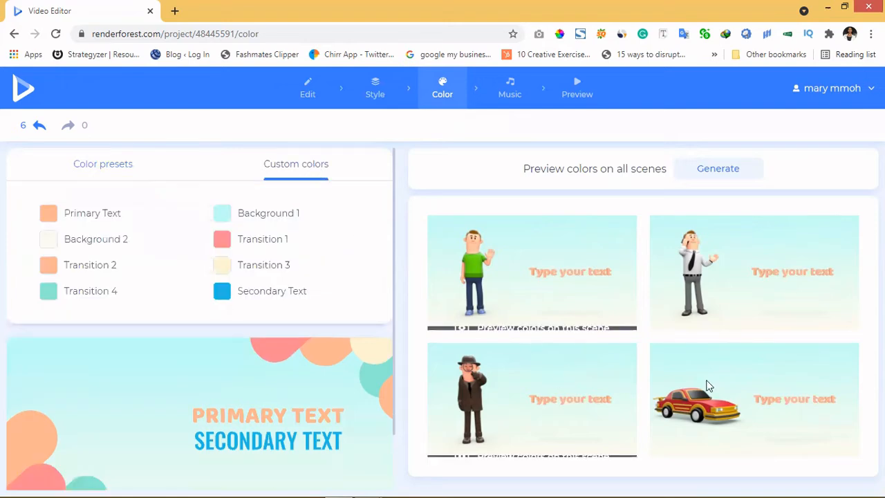
Step: Preview the recommended music tracks and add Upbeat Claps as the background music
click(505, 99)
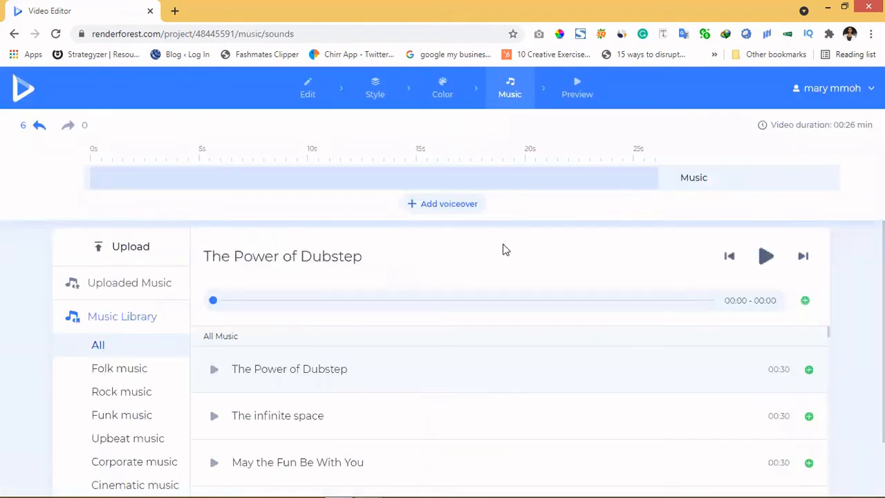
scroll(506, 250, down, 1)
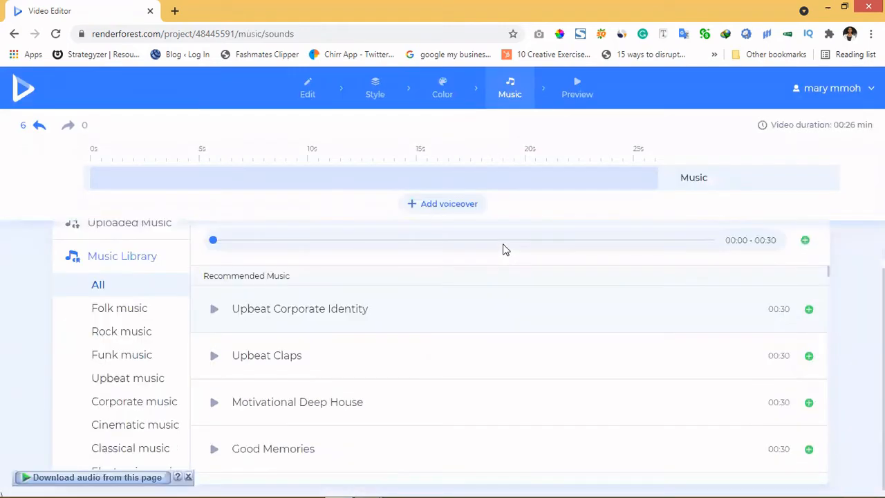
click(215, 307)
click(215, 353)
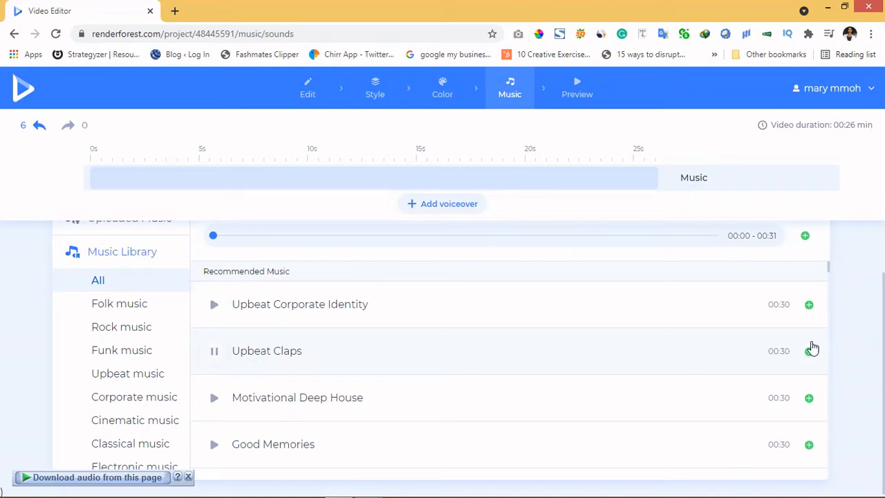
click(808, 352)
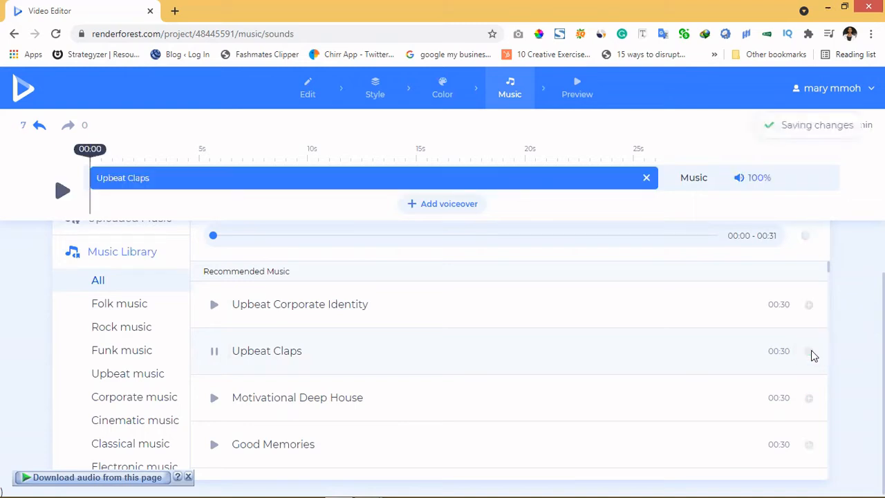
Step: Export a free low-quality preview of the video
scroll(527, 239, up, 1)
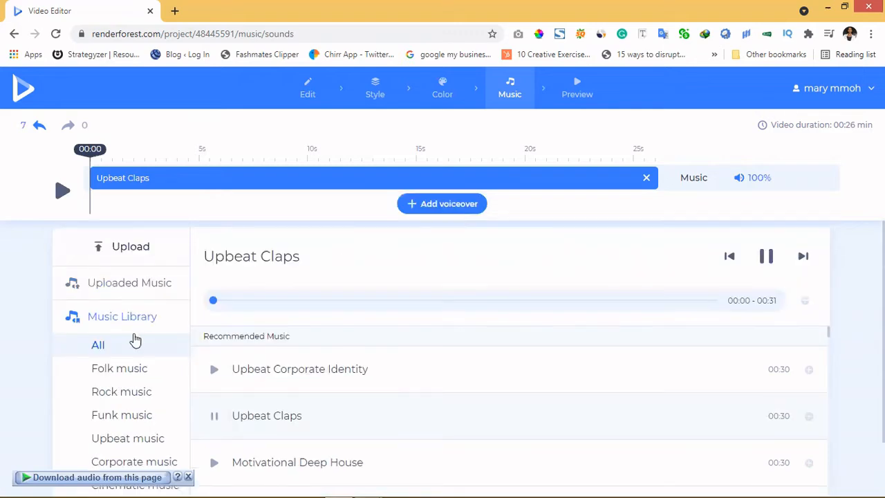
scroll(134, 339, down, 1)
scroll(135, 339, down, 1)
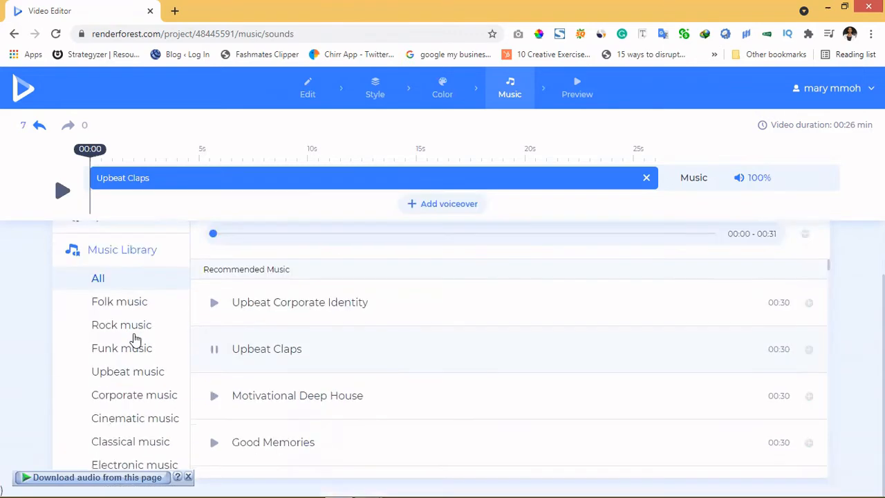
scroll(134, 338, up, 2)
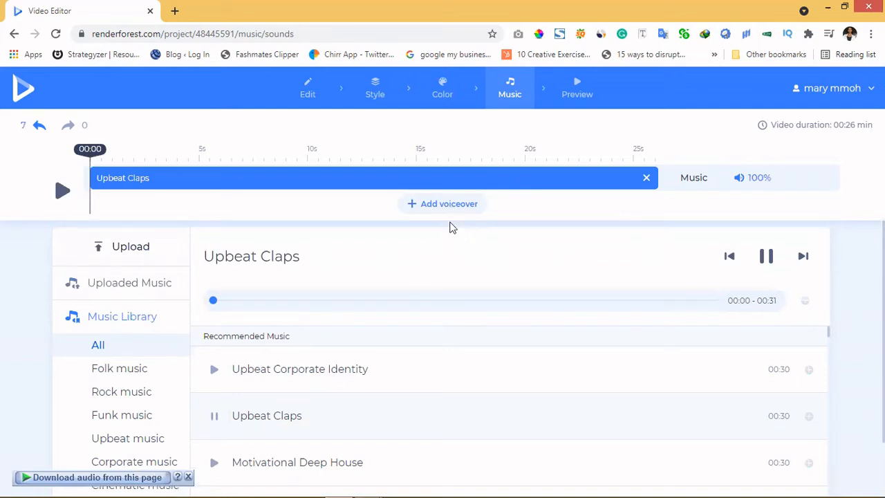
click(577, 94)
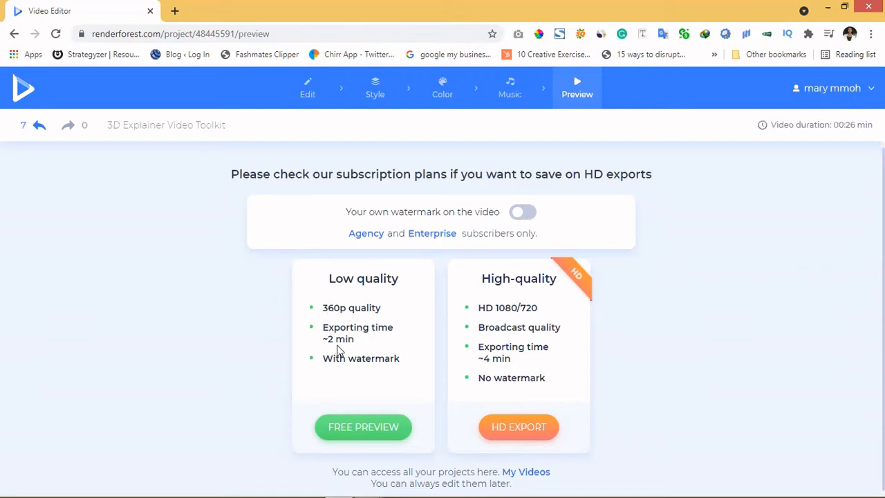
click(361, 427)
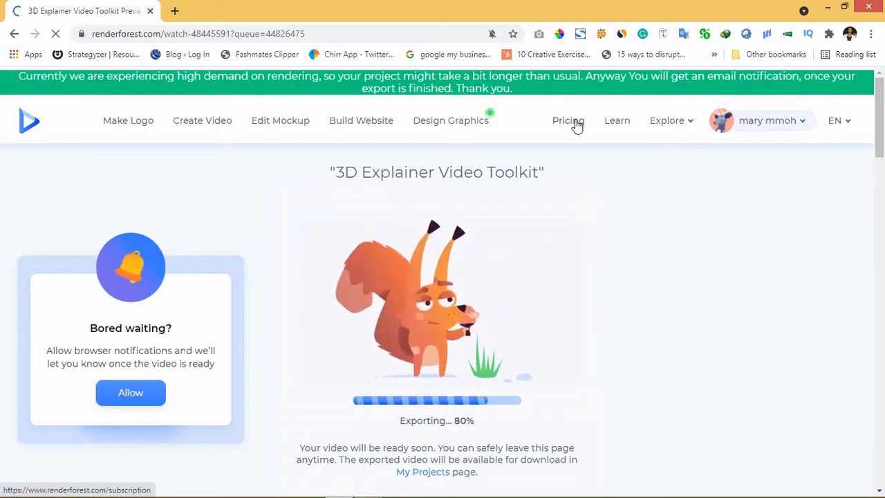
Step: Open the pricing page and review the pay-per-product video prices
click(577, 125)
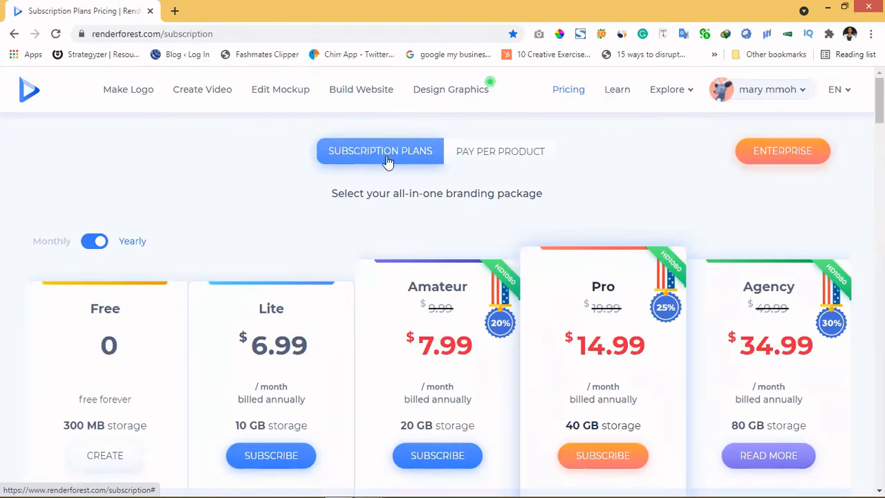
click(462, 164)
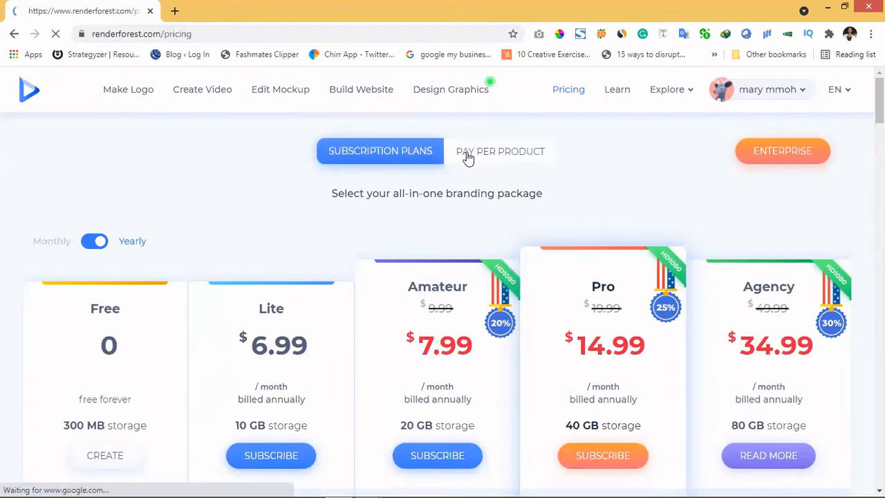
click(467, 157)
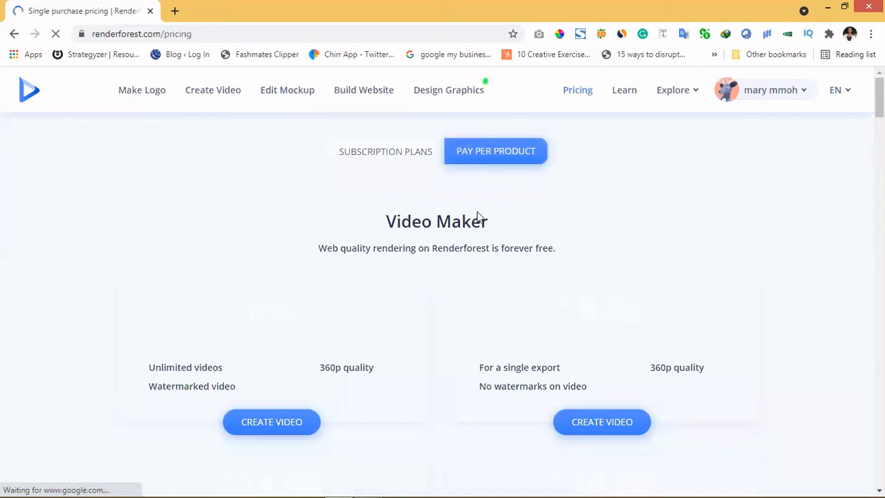
scroll(476, 233, down, 3)
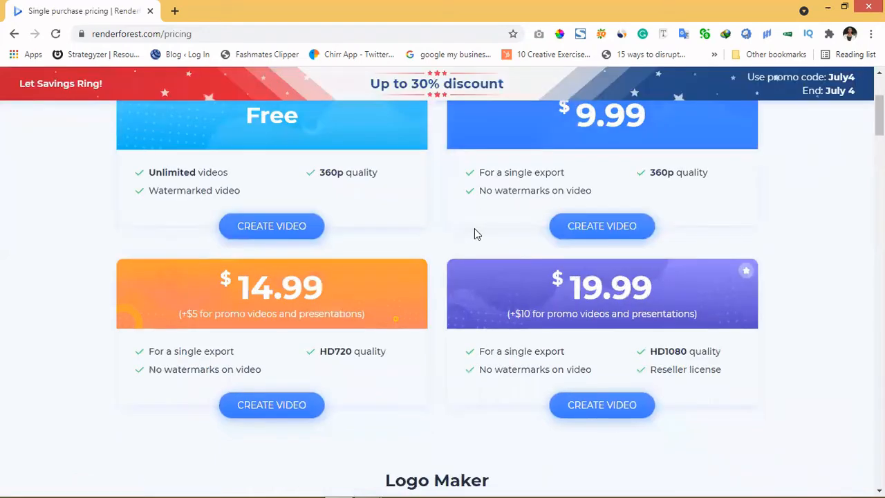
scroll(474, 234, up, 1)
scroll(474, 234, up, 1)
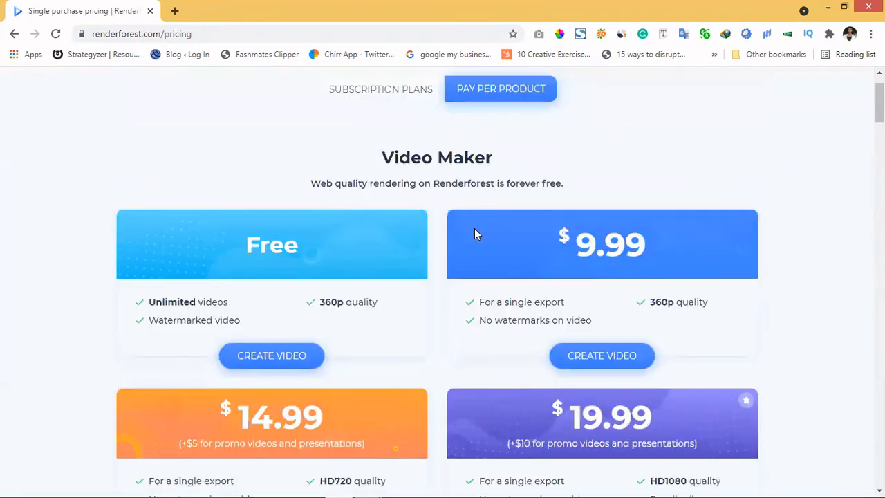
scroll(474, 234, up, 1)
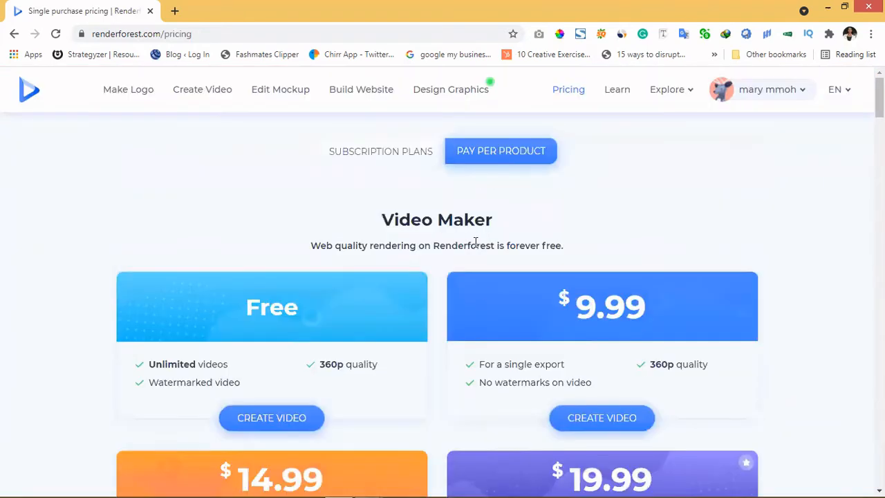
scroll(493, 416, down, 4)
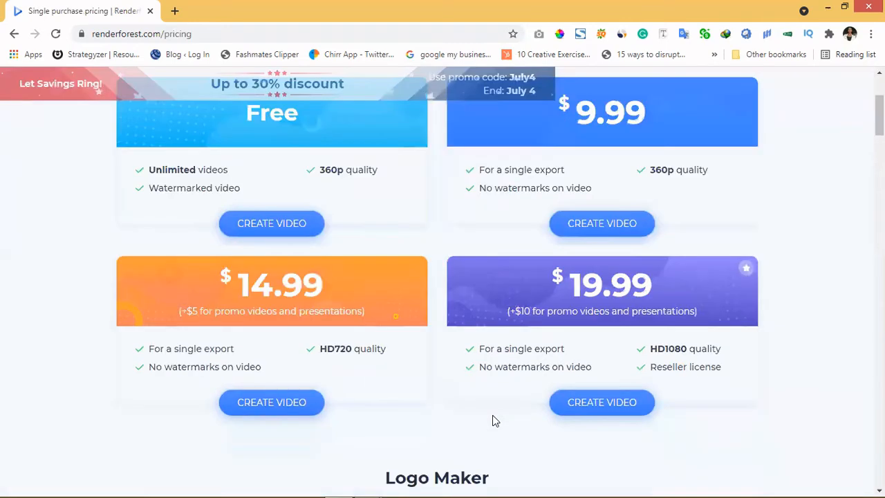
scroll(492, 414, up, 4)
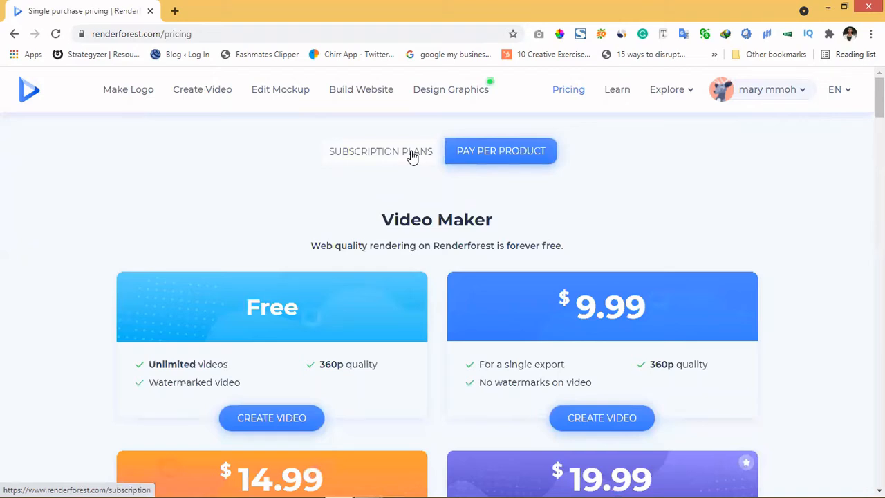
Step: Review the subscription plans and the features each plan includes
click(347, 152)
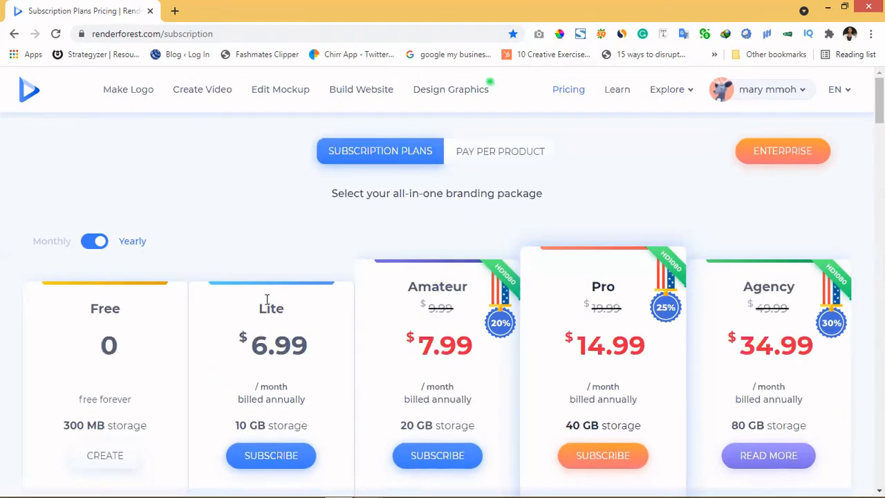
scroll(269, 391, down, 2)
scroll(246, 105, down, 1)
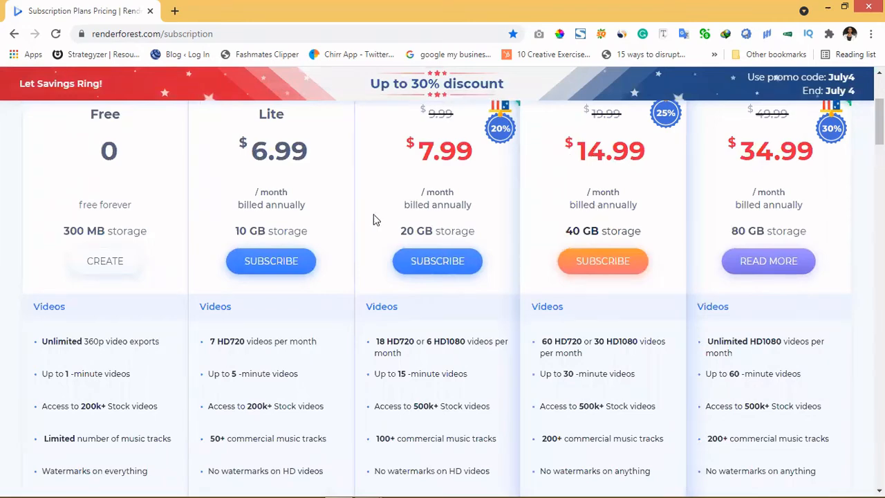
scroll(351, 226, down, 3)
scroll(275, 158, up, 4)
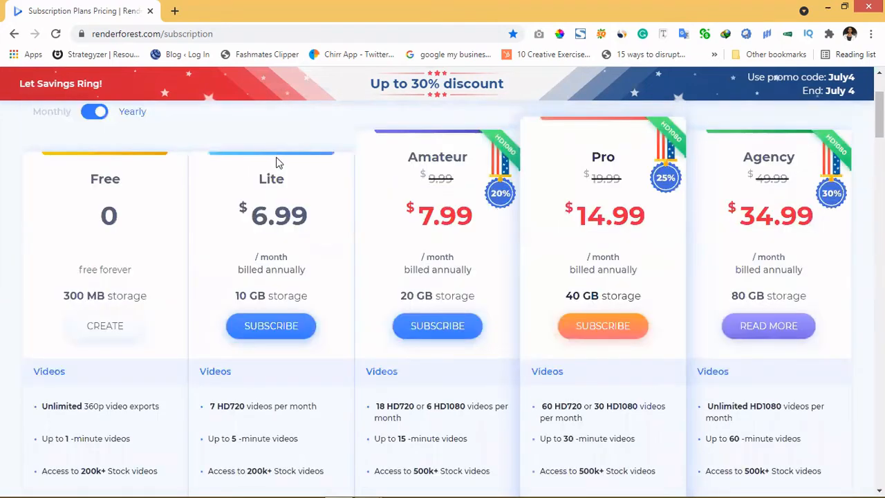
scroll(276, 162, down, 2)
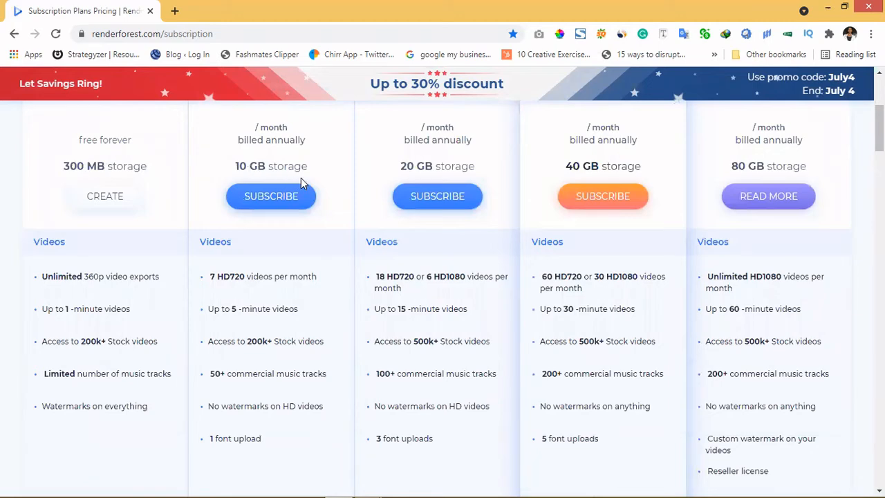
scroll(301, 180, down, 1)
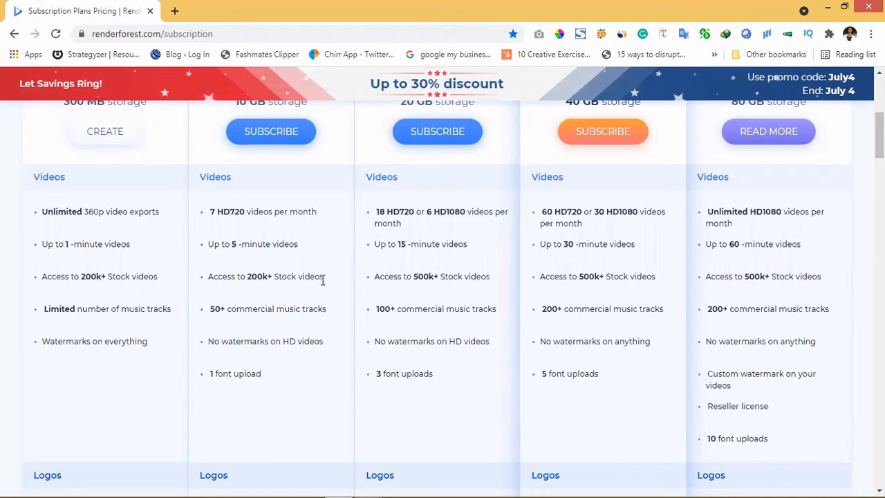
scroll(323, 283, down, 5)
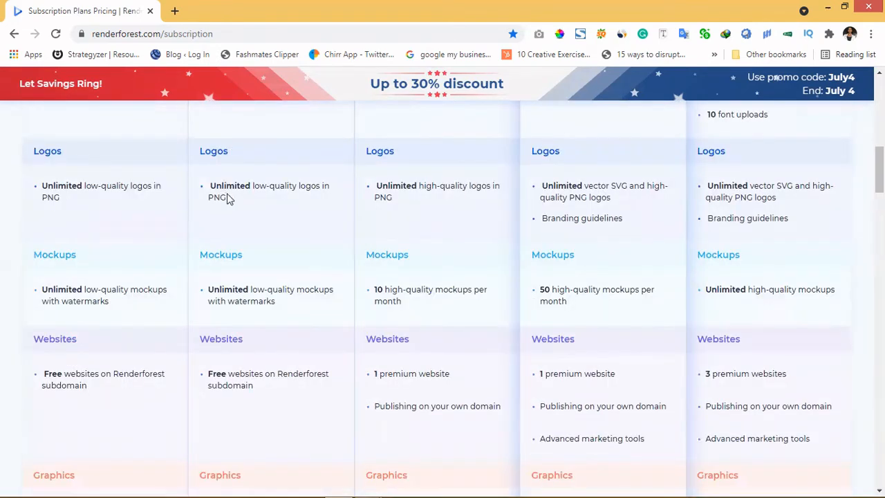
scroll(229, 201, down, 1)
scroll(232, 206, down, 2)
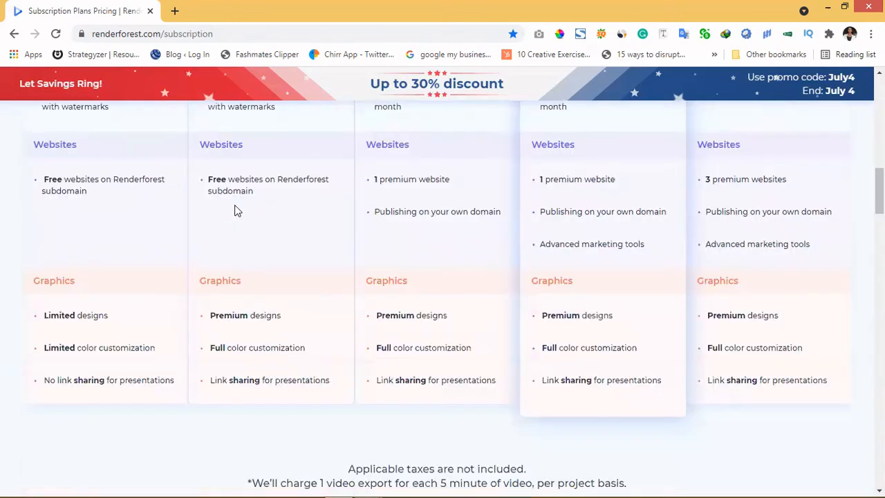
scroll(236, 206, down, 1)
scroll(235, 211, down, 3)
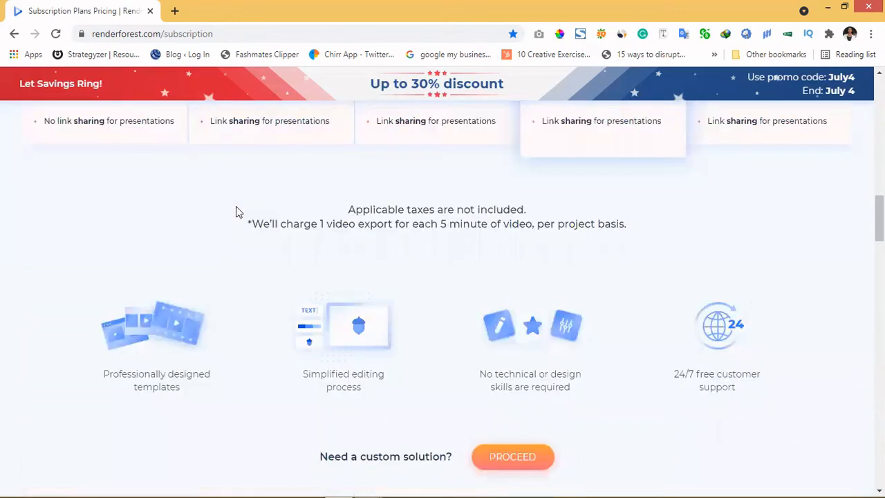
scroll(236, 211, down, 1)
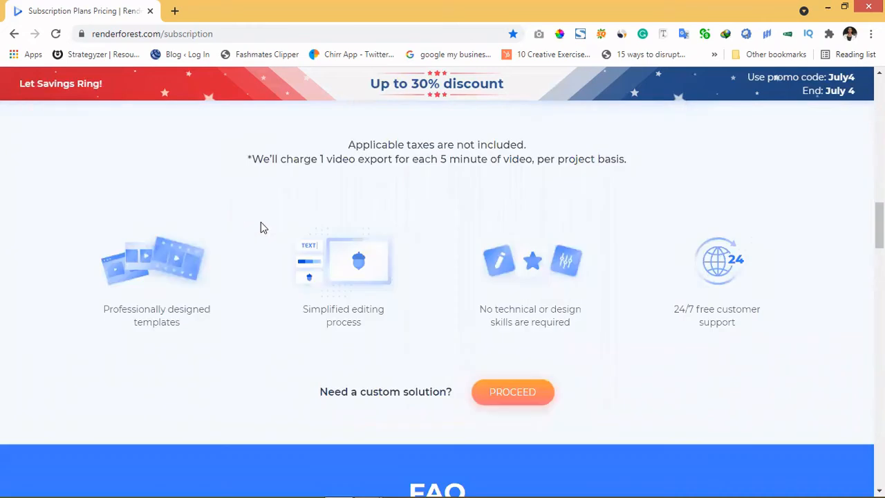
scroll(270, 250, down, 3)
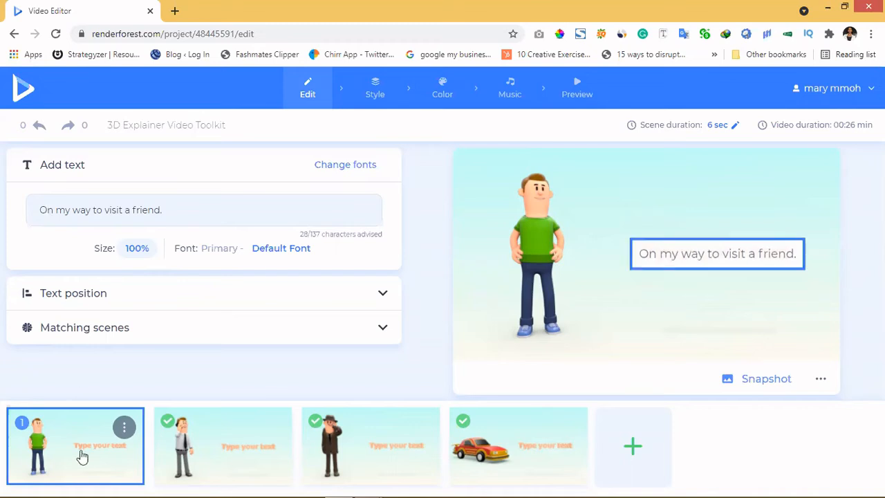
mouse_move(81, 457)
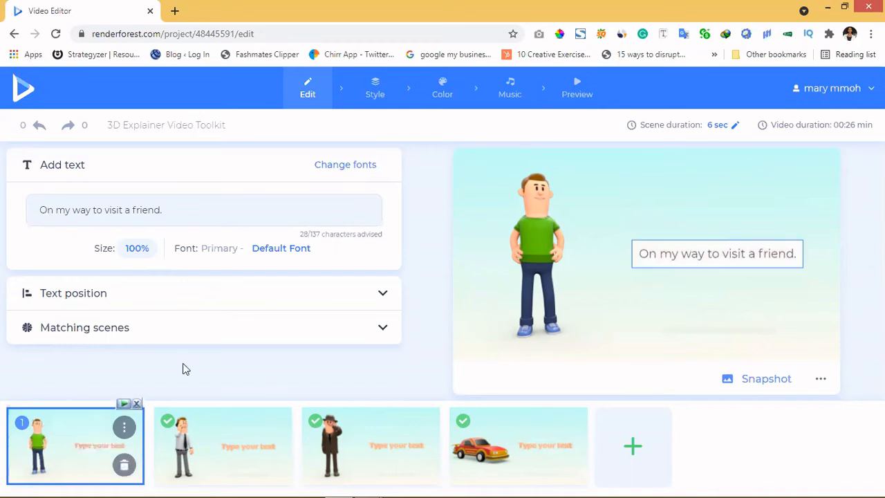
Step: Examine the text position and matching scenes options for the first scene
click(253, 297)
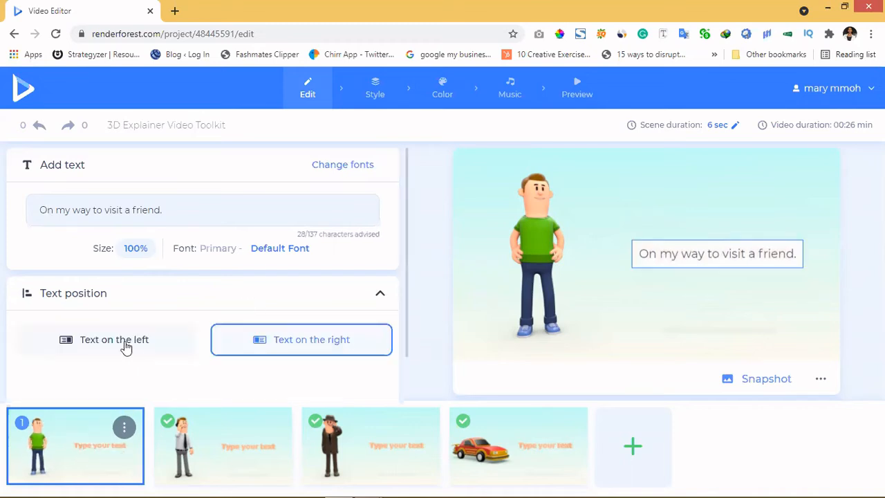
click(185, 286)
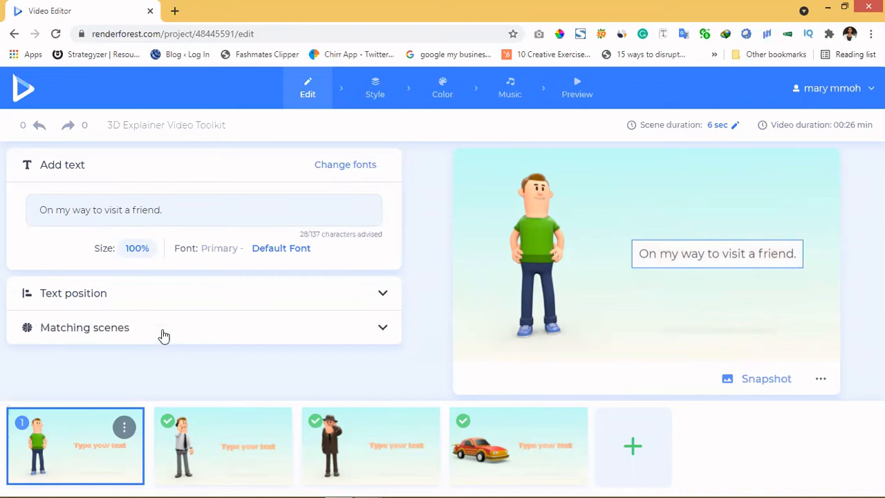
click(164, 336)
scroll(160, 334, down, 1)
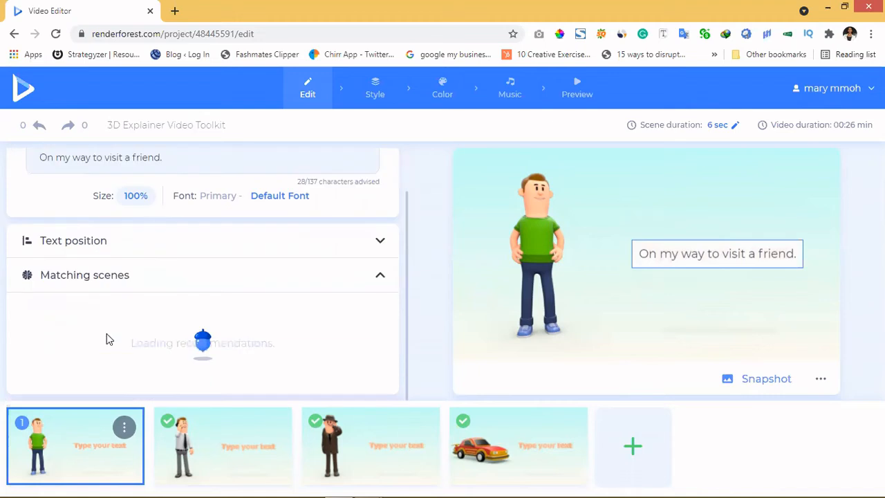
mouse_move(43, 447)
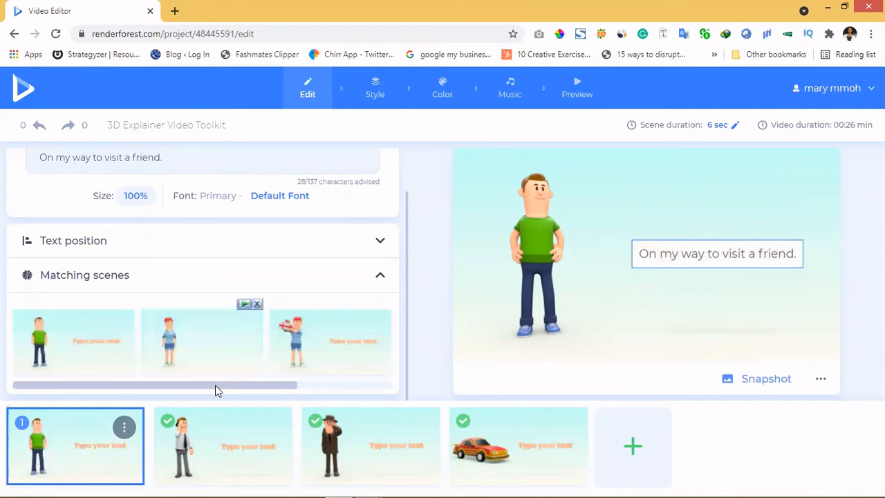
click(346, 385)
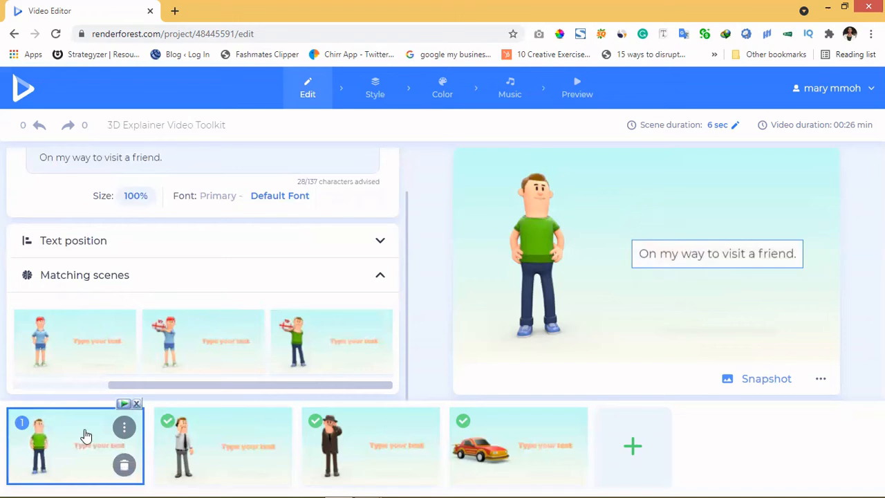
Step: Open the scene replacement library for the first scene
click(124, 428)
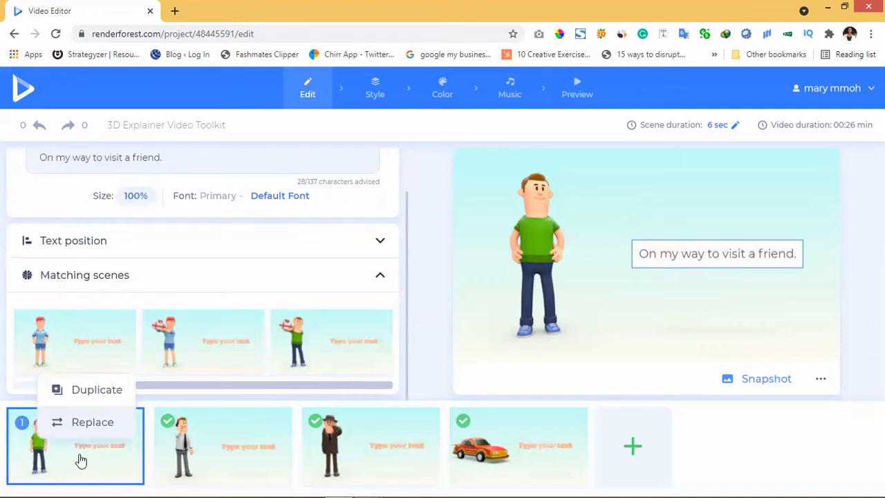
click(123, 430)
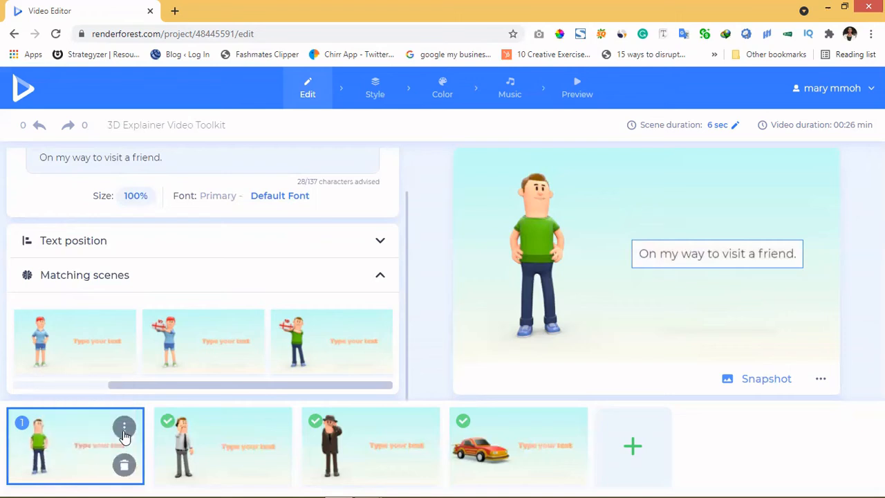
click(124, 436)
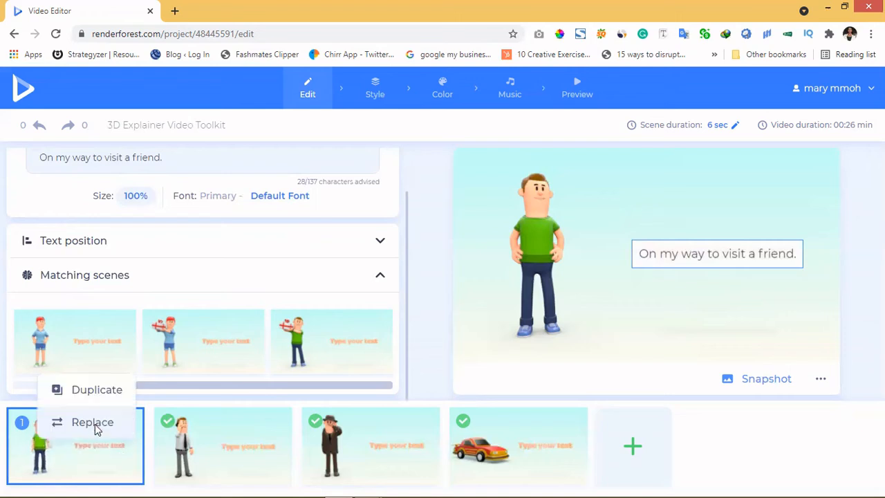
click(95, 424)
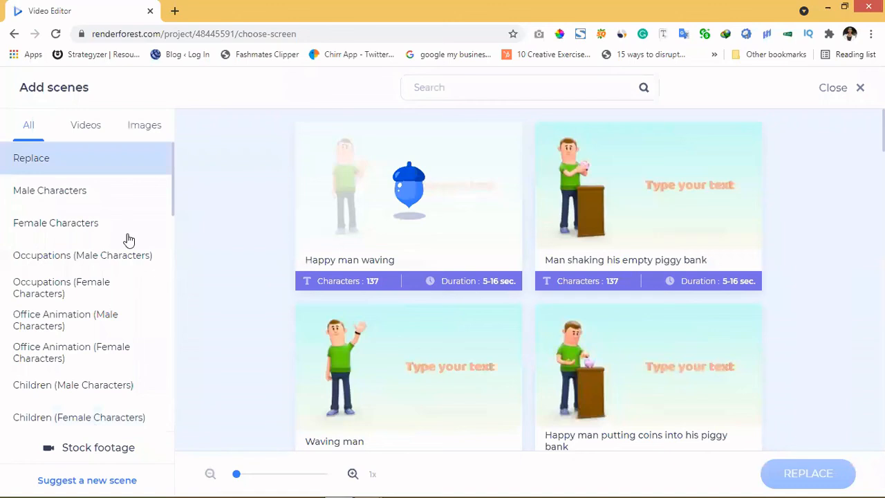
Step: Browse the Female Characters, Occupations, Office Animation and Children scene categories
click(48, 238)
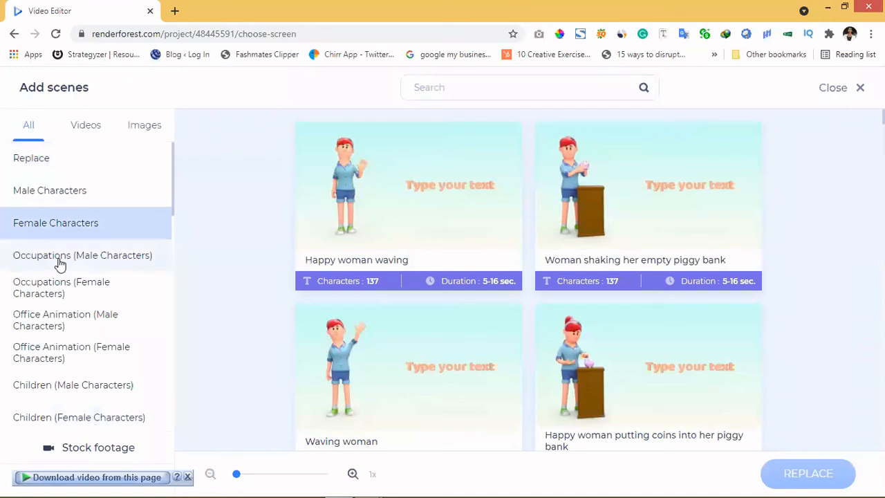
click(60, 263)
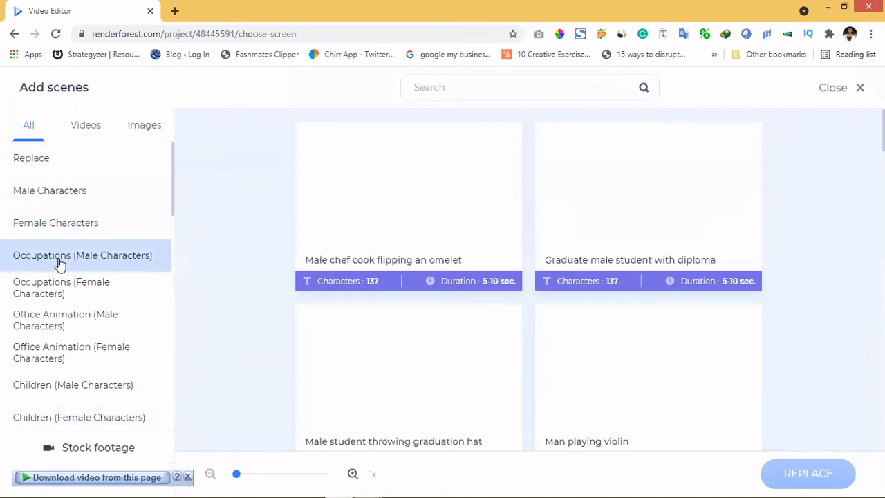
scroll(526, 311, down, 3)
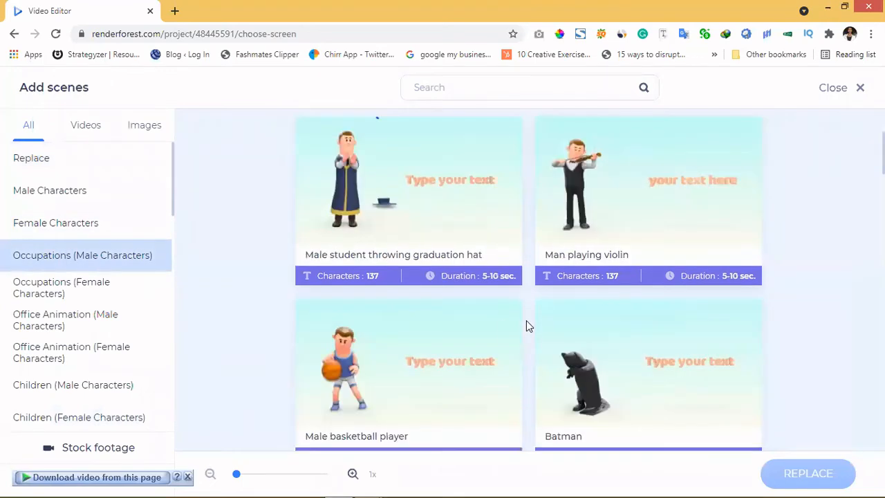
scroll(514, 324, down, 2)
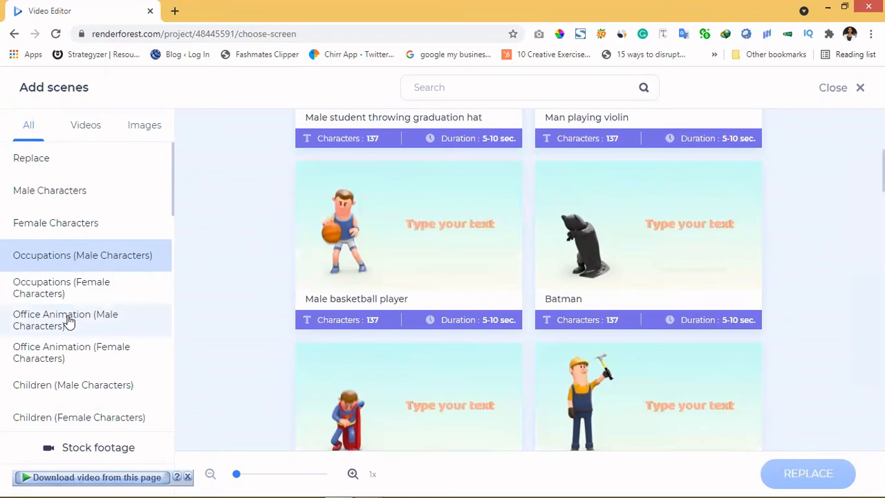
click(81, 358)
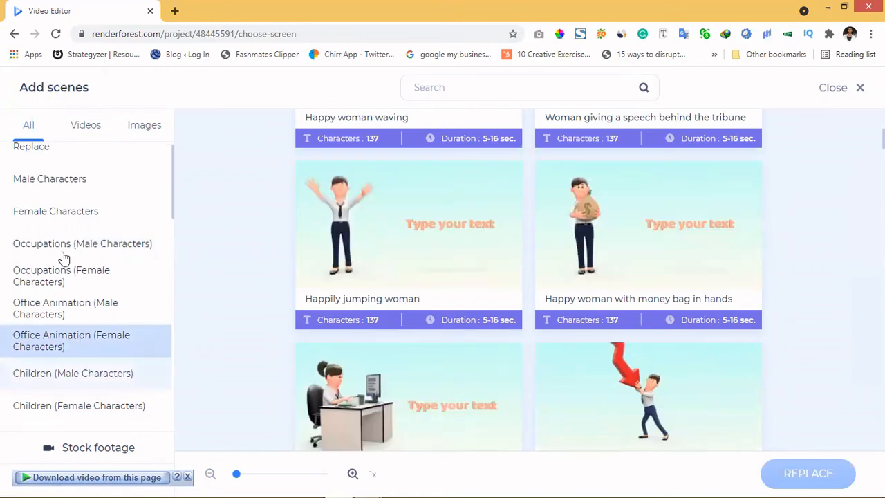
scroll(66, 235, down, 3)
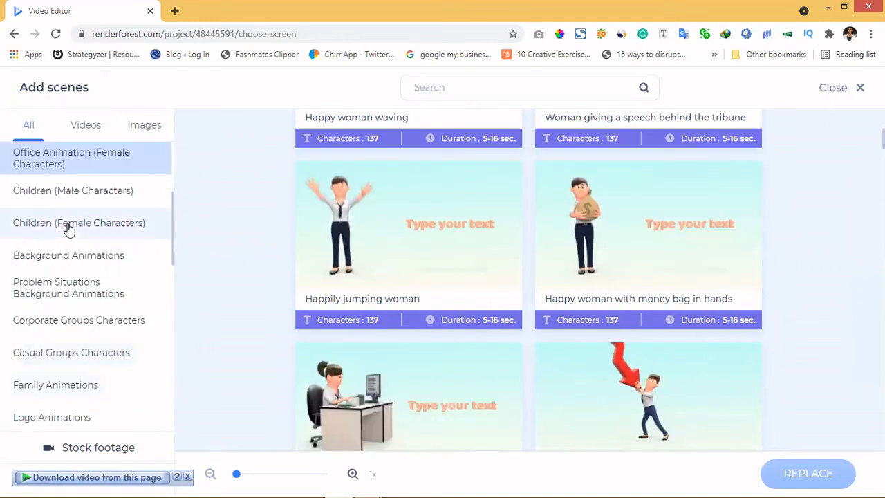
click(70, 228)
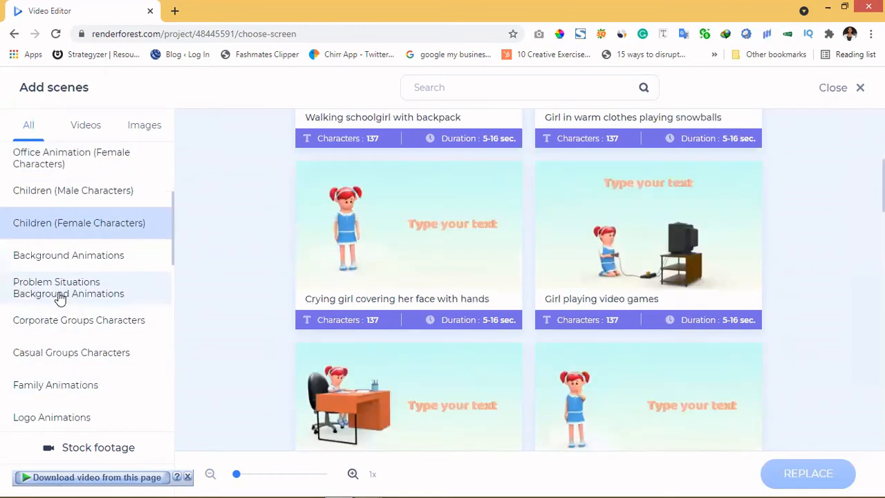
Step: Browse the Problem Situations Background Animations scenes
click(60, 297)
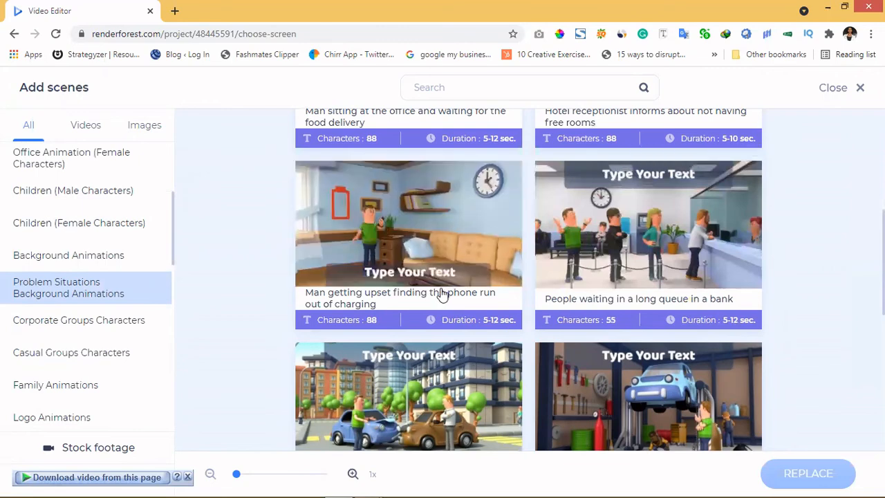
scroll(446, 294, down, 2)
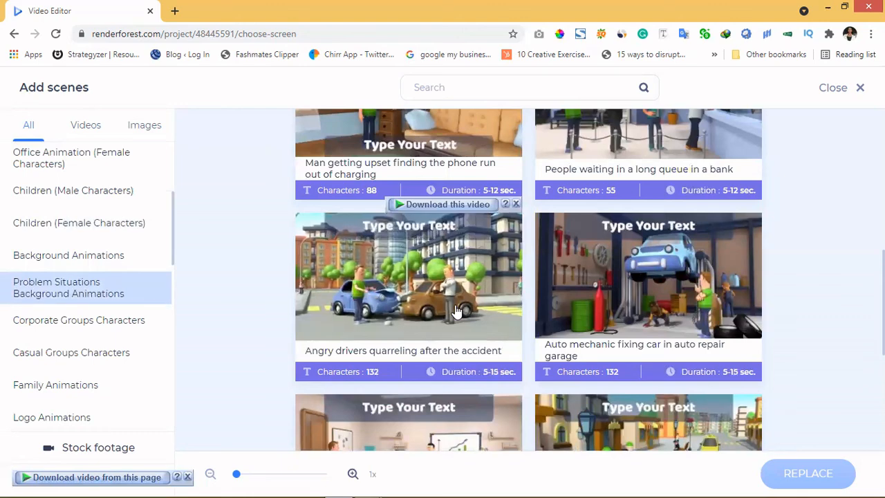
scroll(456, 313, down, 2)
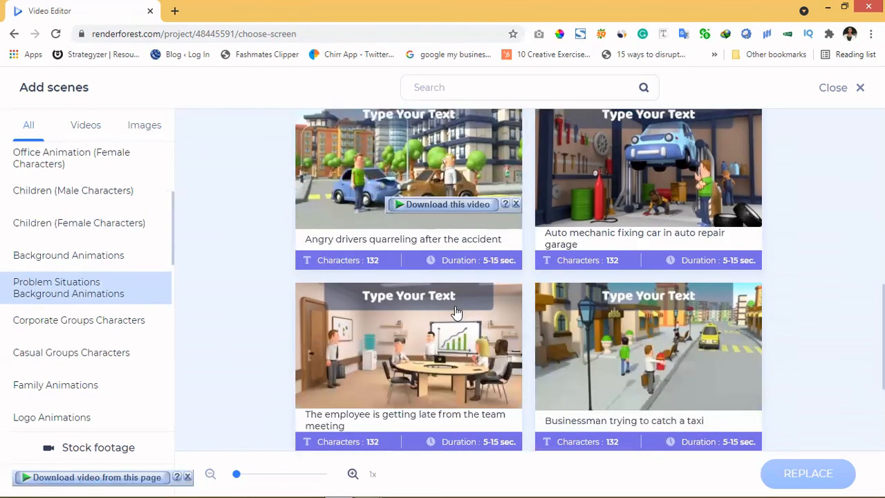
scroll(456, 312, down, 1)
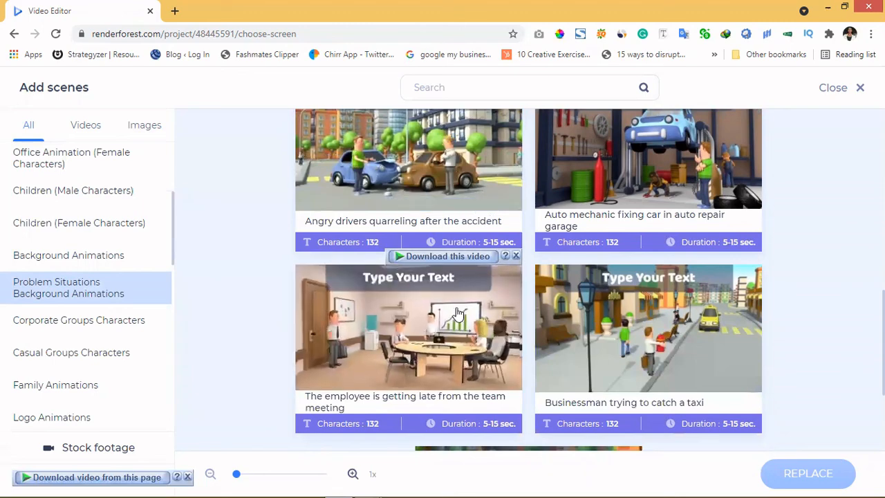
Step: Browse the Family Animations scenes and the image scene categories, including Logo Animations and Contacts
click(37, 393)
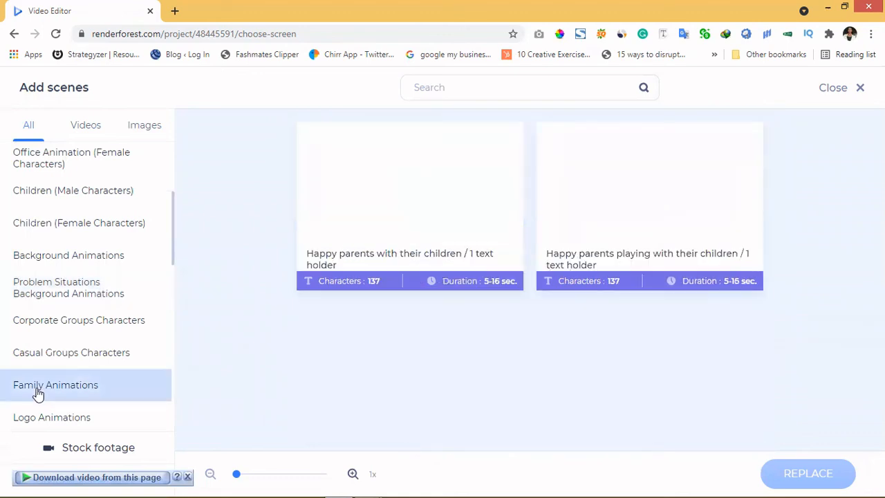
scroll(37, 387, down, 2)
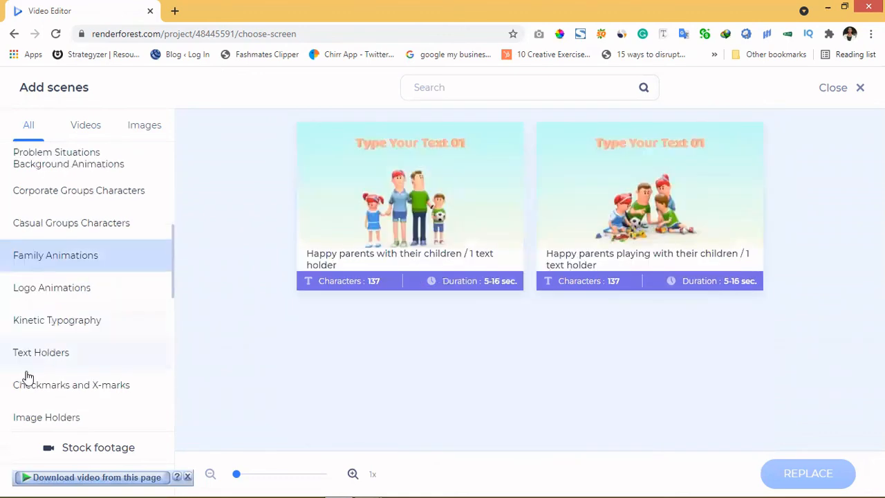
scroll(27, 373, down, 3)
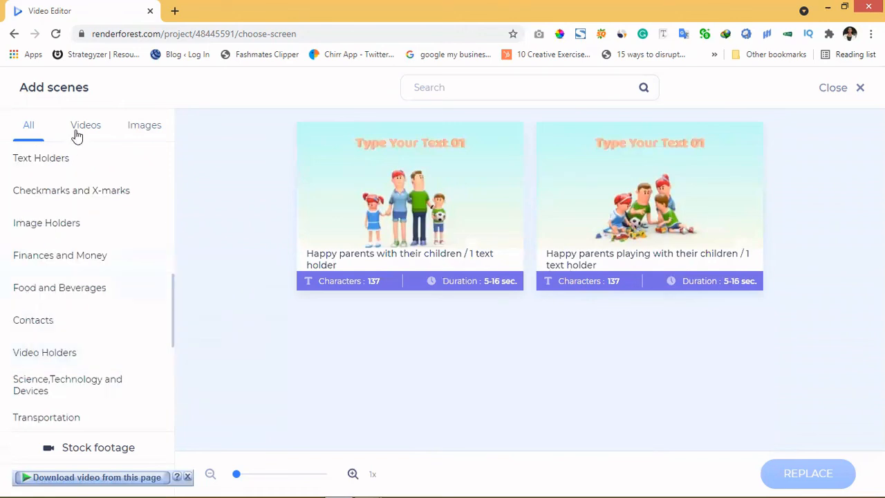
click(140, 135)
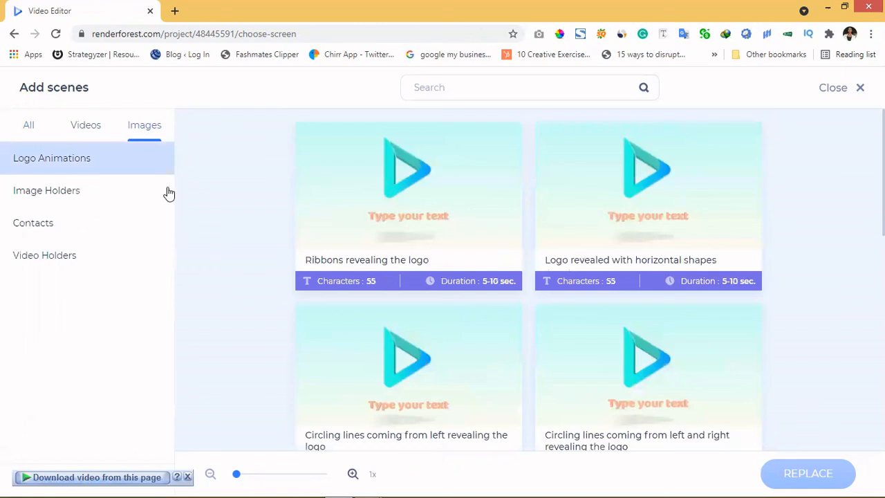
mouse_move(389, 215)
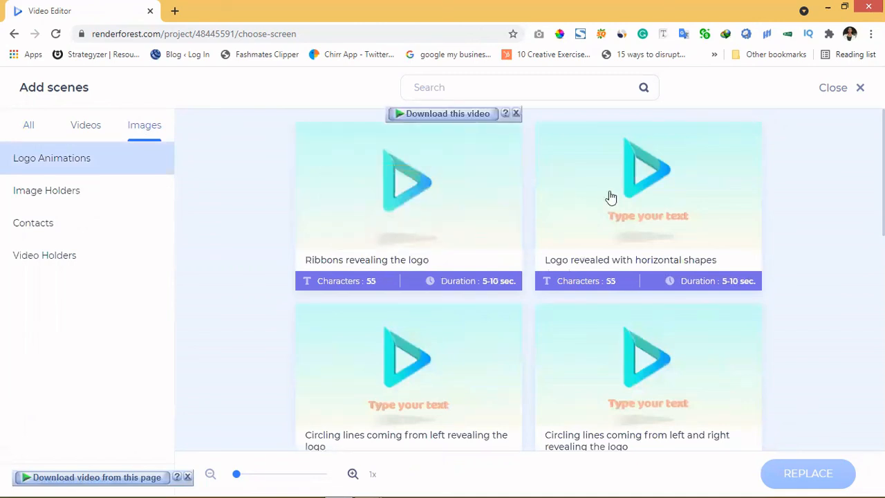
mouse_move(610, 197)
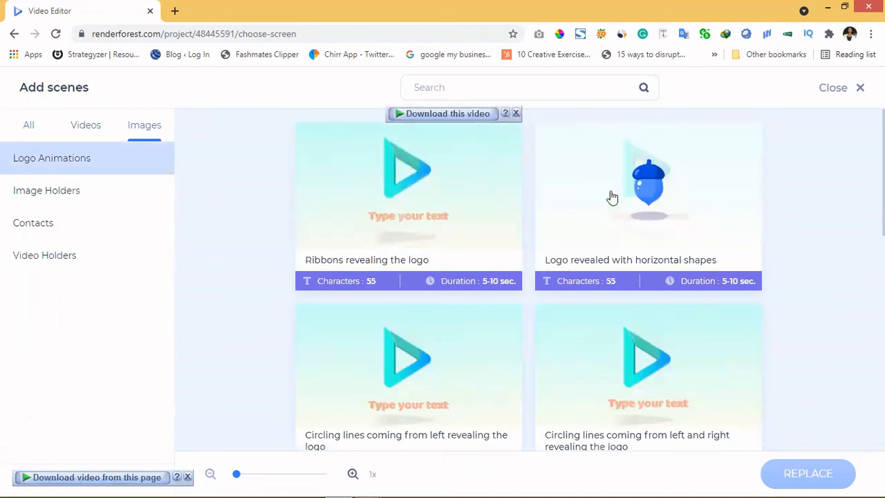
click(35, 230)
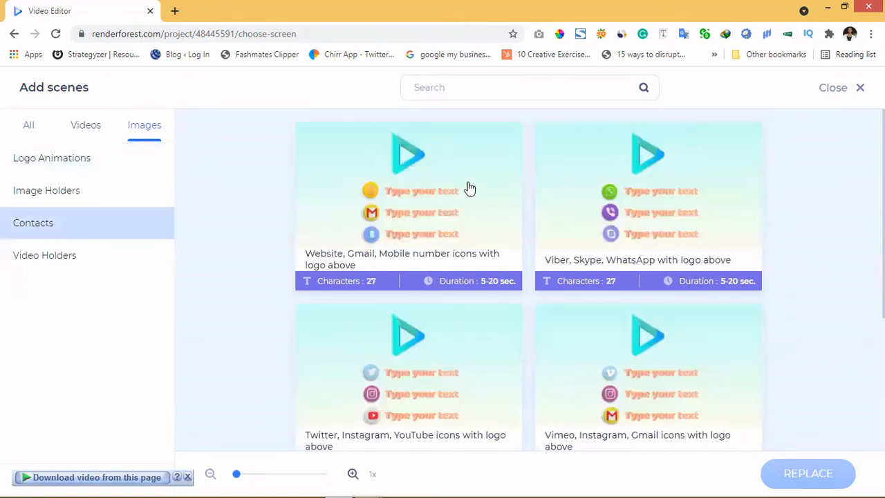